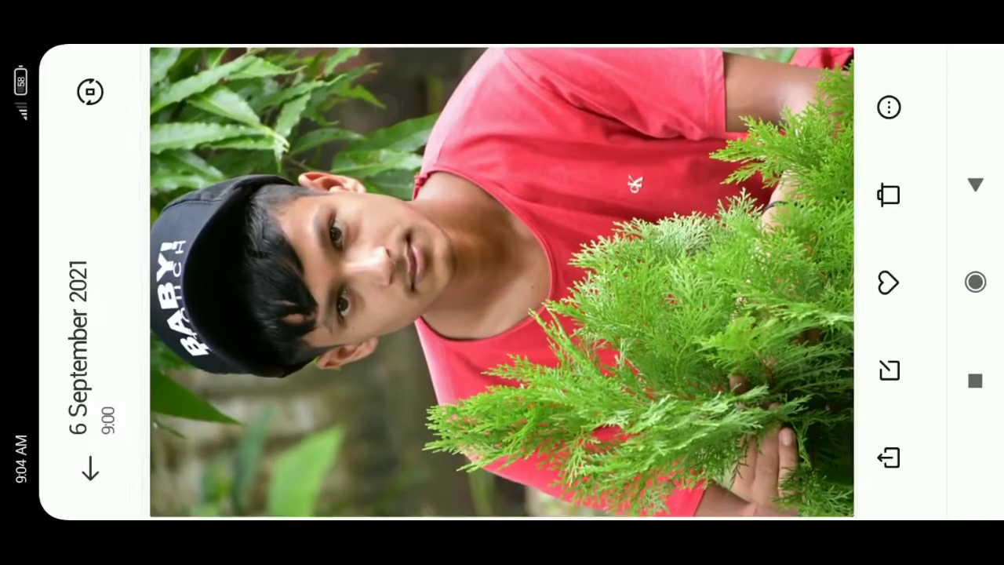
Step: Share the boy's portrait from Phone Gallery to Snapseed
{"action": "left_click", "coordinate": [889, 370]}
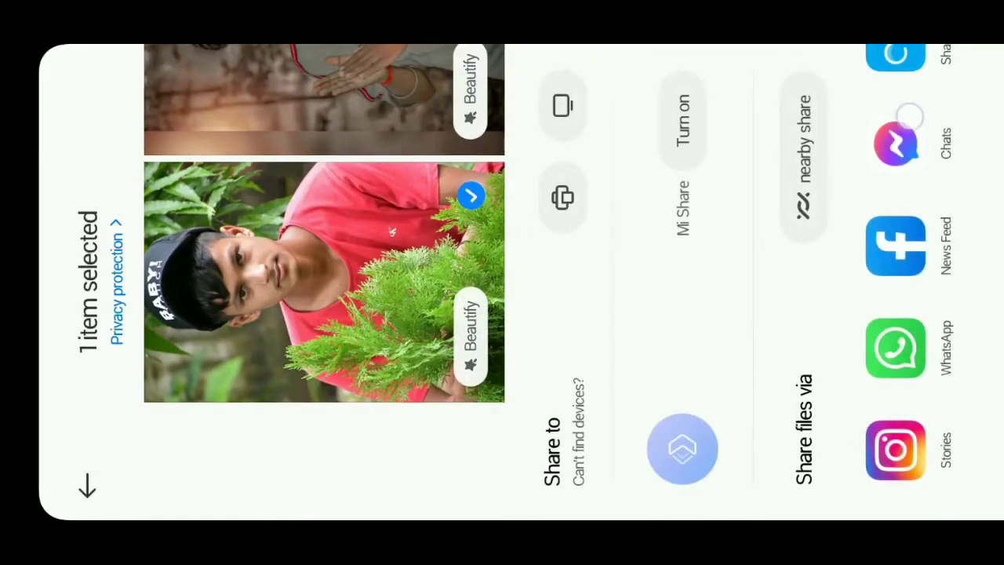
{"action": "left_click_drag", "start_coordinate": [910, 117], "coordinate": [926, 430]}
{"action": "left_click", "coordinate": [895, 268]}
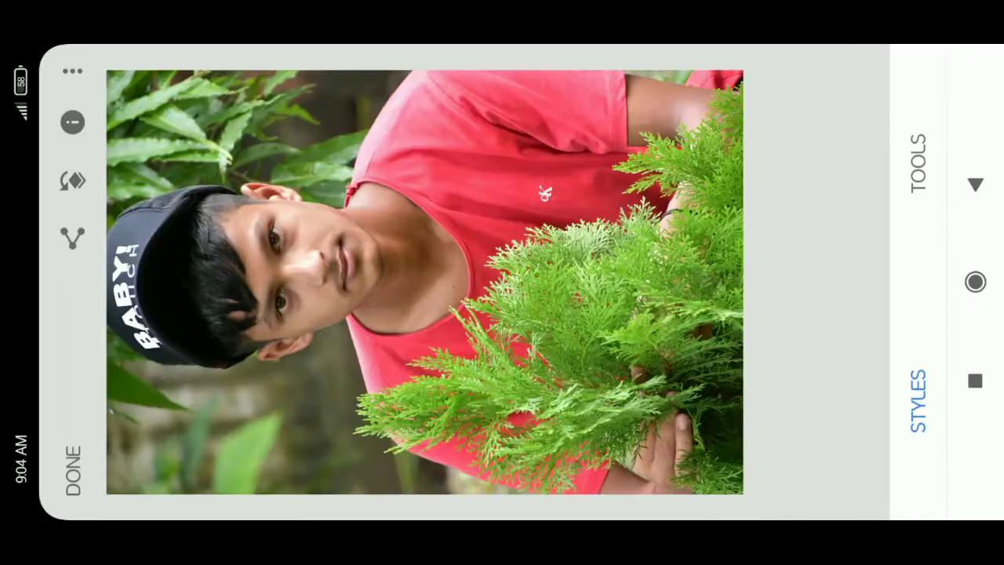
Step: Apply Tune image with Ambiance +28, Saturation +34 and Brightness +15
{"action": "left_click", "coordinate": [926, 150]}
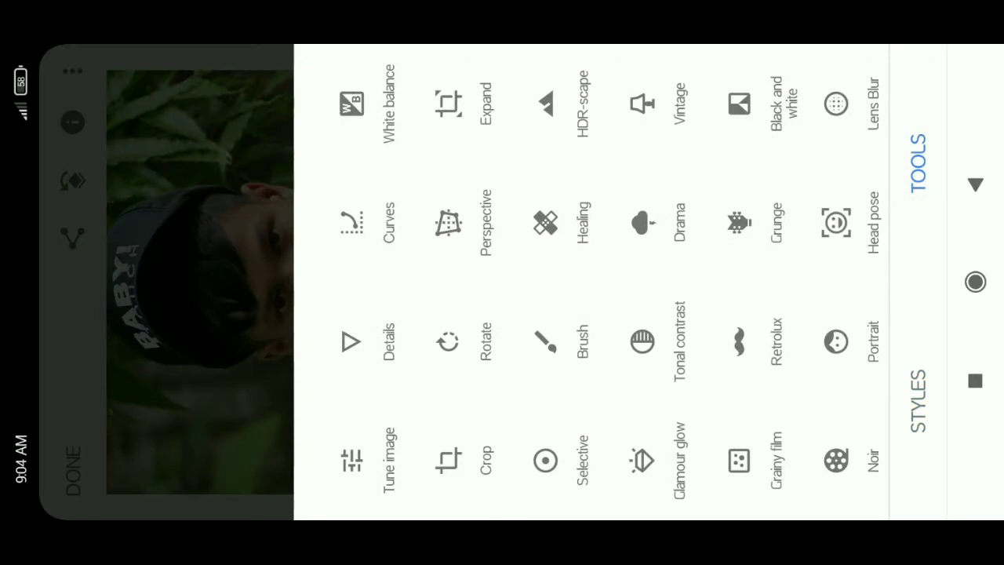
{"action": "left_click", "coordinate": [357, 460]}
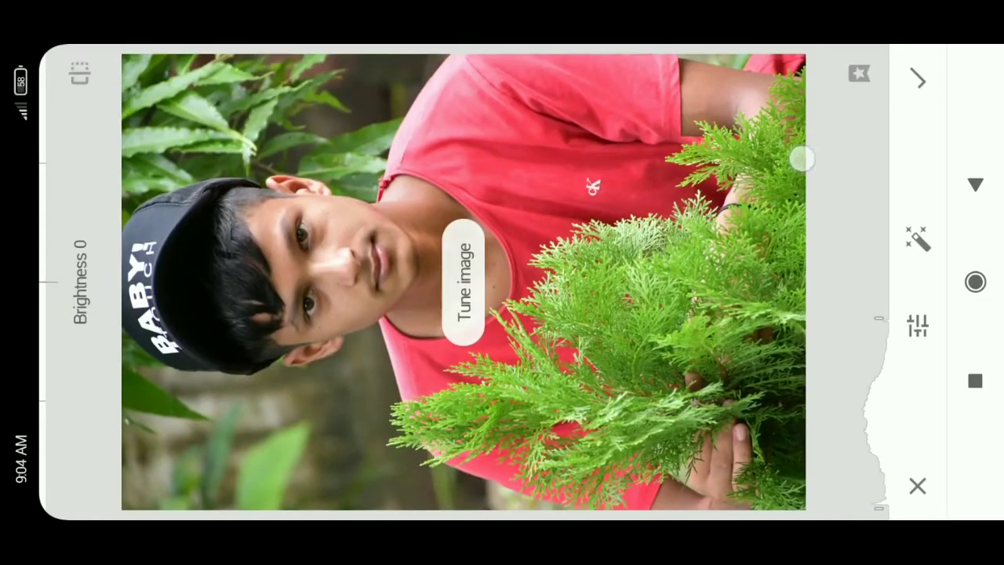
{"action": "left_click_drag", "start_coordinate": [800, 159], "coordinate": [640, 116]}
{"action": "mouse_move", "coordinate": [714, 261]}
{"action": "left_mouse_down"}
{"action": "mouse_move", "coordinate": [706, 226]}
{"action": "mouse_move", "coordinate": [717, 197]}
{"action": "left_mouse_up"}
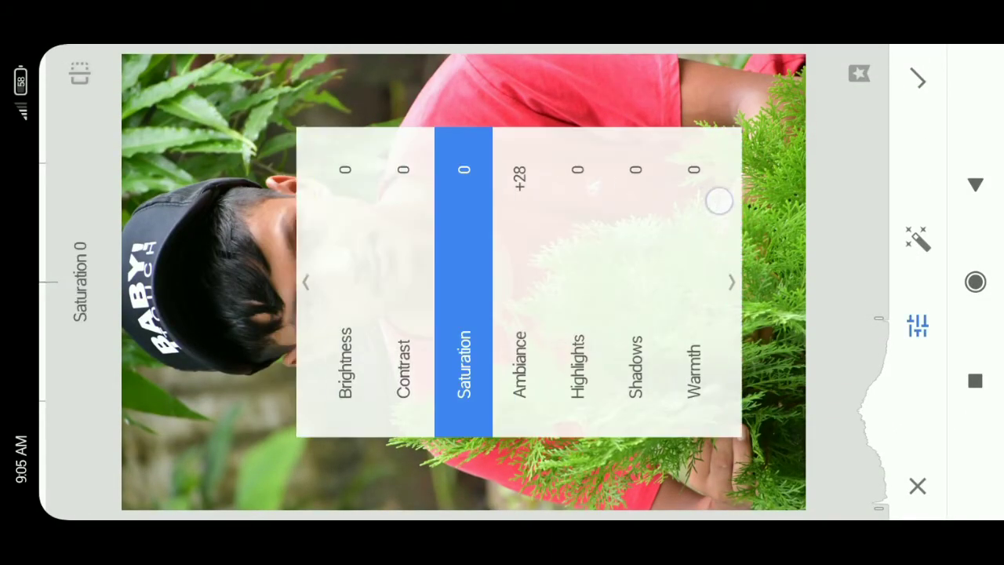
{"action": "mouse_move", "coordinate": [717, 242]}
{"action": "left_mouse_down"}
{"action": "mouse_move", "coordinate": [715, 206]}
{"action": "mouse_move", "coordinate": [749, 227]}
{"action": "mouse_move", "coordinate": [744, 206]}
{"action": "left_mouse_up"}
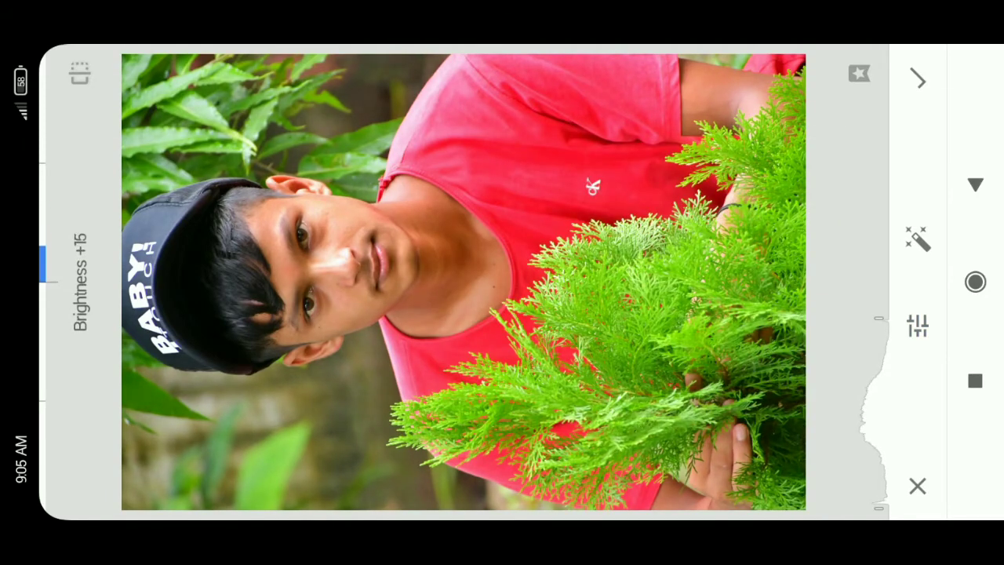
{"action": "left_click", "coordinate": [919, 78]}
{"action": "left_click", "coordinate": [918, 165]}
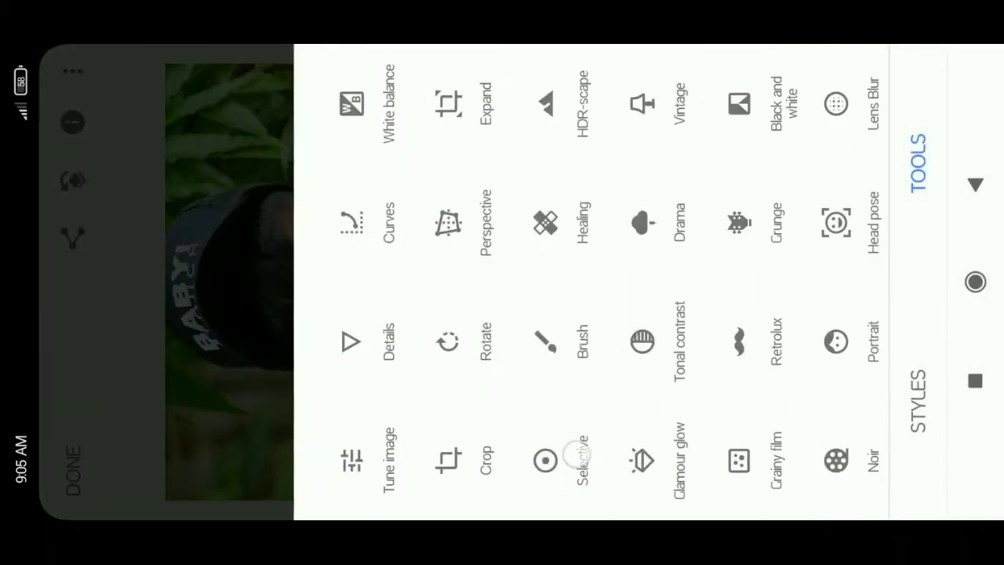
Step: Add a Selective point on the boy's neck and raise its Brightness to +28
{"action": "left_click", "coordinate": [579, 454]}
{"action": "left_click", "coordinate": [458, 256]}
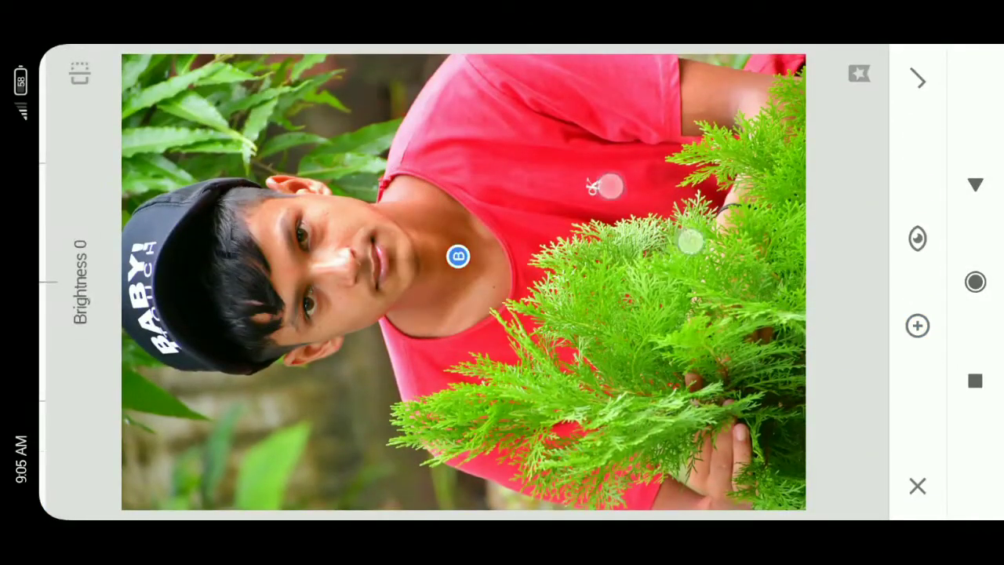
{"action": "mouse_move", "coordinate": [437, 143]}
{"action": "left_mouse_down"}
{"action": "mouse_move", "coordinate": [552, 197]}
{"action": "mouse_move", "coordinate": [565, 152]}
{"action": "mouse_move", "coordinate": [510, 164]}
{"action": "mouse_move", "coordinate": [596, 175]}
{"action": "mouse_move", "coordinate": [594, 165]}
{"action": "left_mouse_up"}
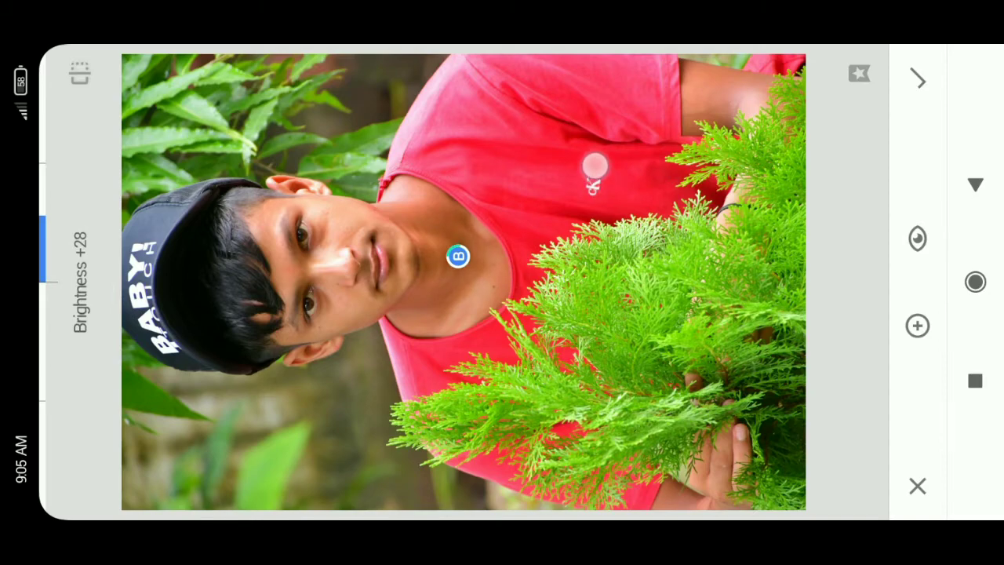
{"action": "left_click", "coordinate": [927, 78]}
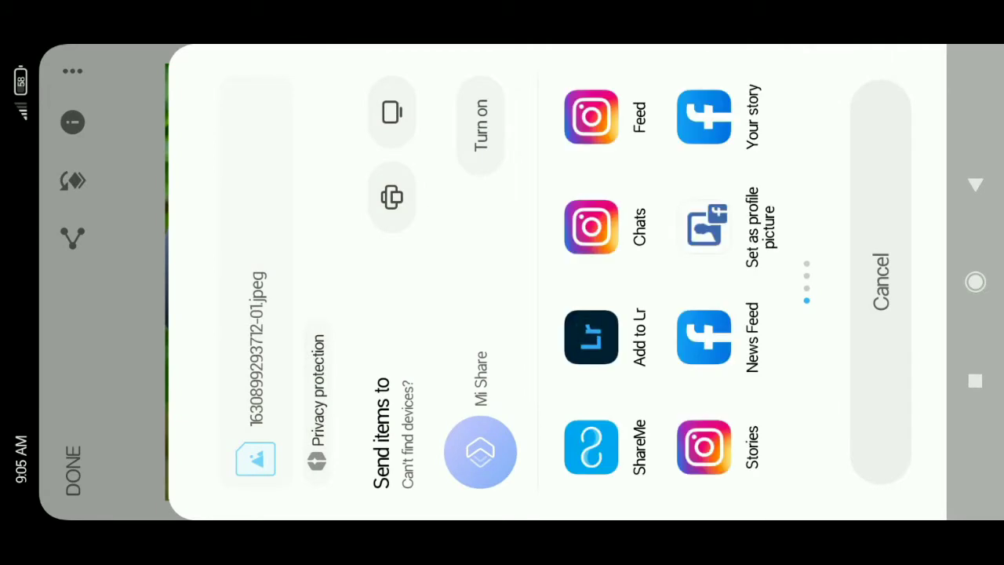
Step: Import the portrait into Lightroom with 'Add to Lr' and view it in All Photos
{"action": "left_click", "coordinate": [591, 337]}
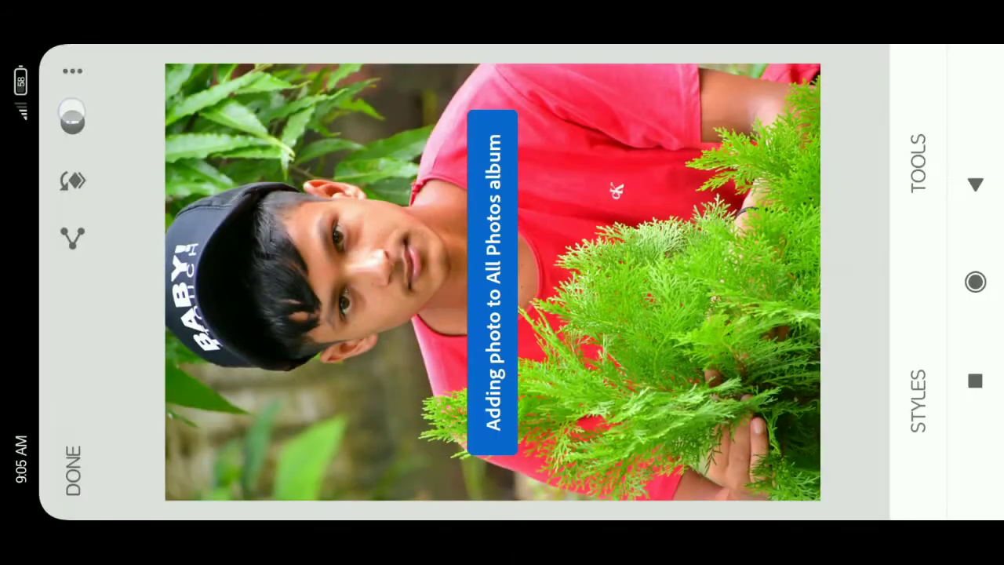
{"action": "left_click_drag", "start_coordinate": [16, 283], "coordinate": [471, 283]}
{"action": "left_click", "coordinate": [437, 180]}
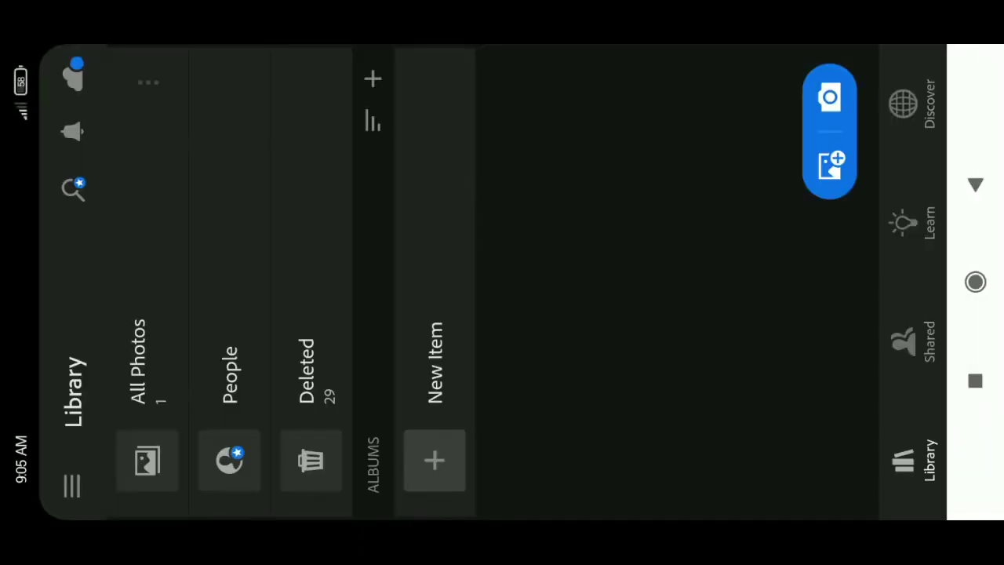
{"action": "left_click", "coordinate": [137, 243]}
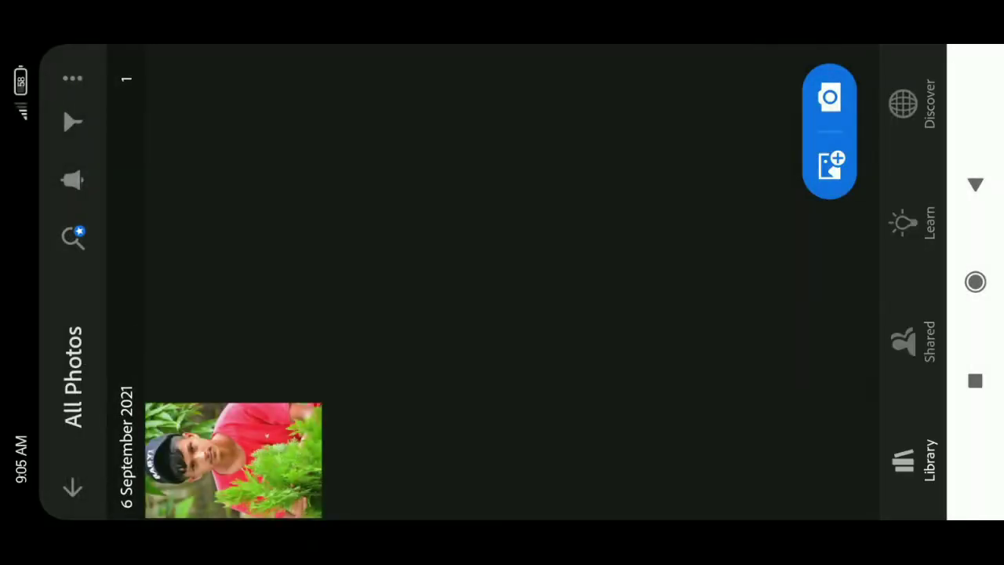
Step: Open the imported portrait in Lightroom's editor with the Light panel showing
{"action": "left_click", "coordinate": [285, 416]}
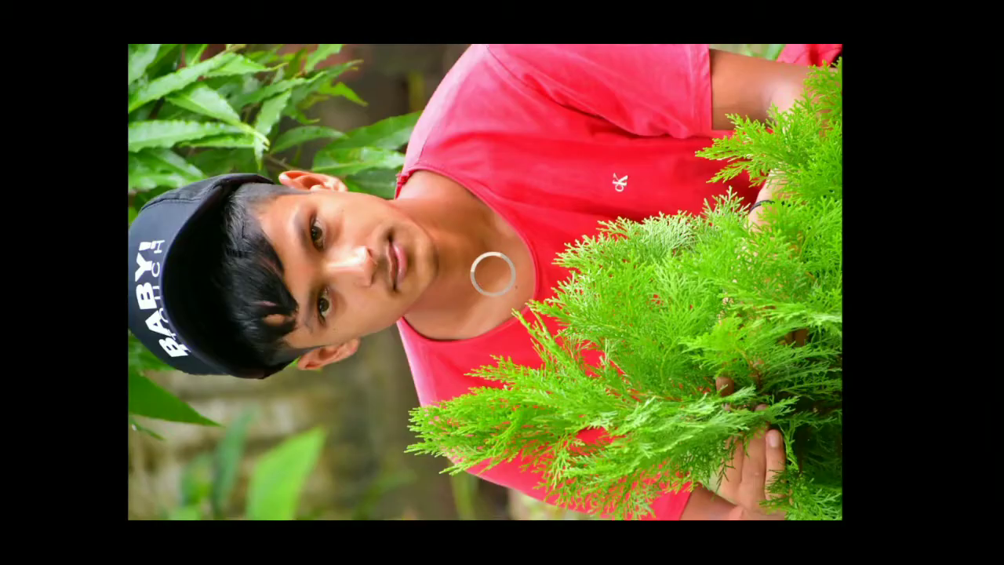
{"action": "left_click", "coordinate": [702, 127]}
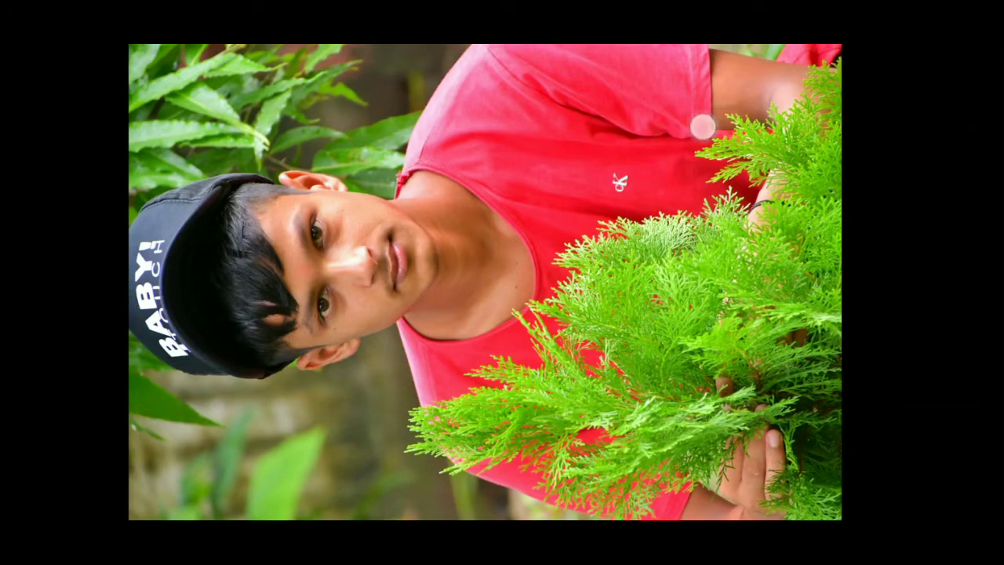
{"action": "left_click_drag", "start_coordinate": [987, 207], "coordinate": [988, 296]}
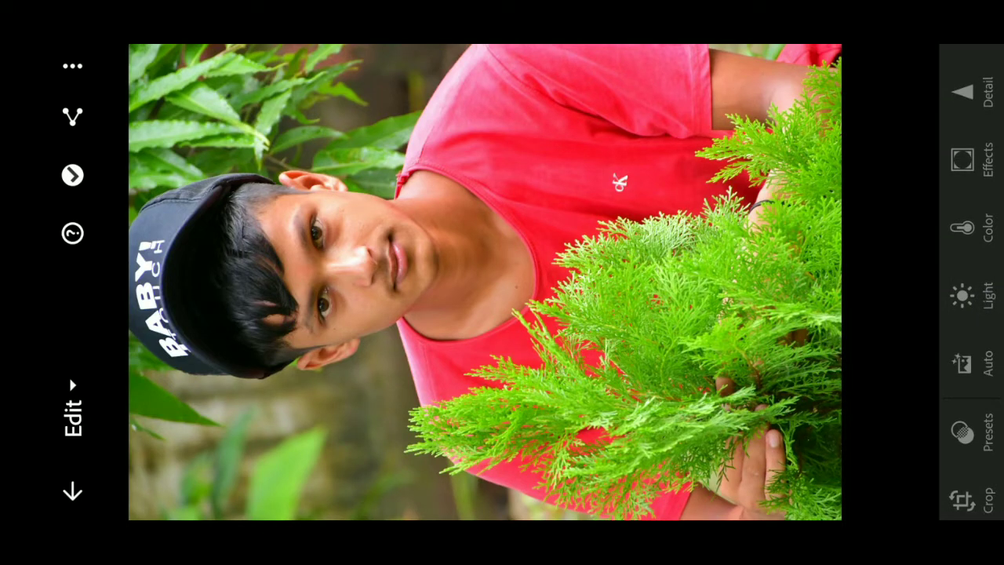
{"action": "left_click", "coordinate": [962, 294]}
Step: Set Highlights -98, Shadows +92, Whites -99 and Blacks -56
{"action": "left_click_drag", "start_coordinate": [852, 139], "coordinate": [571, 80]}
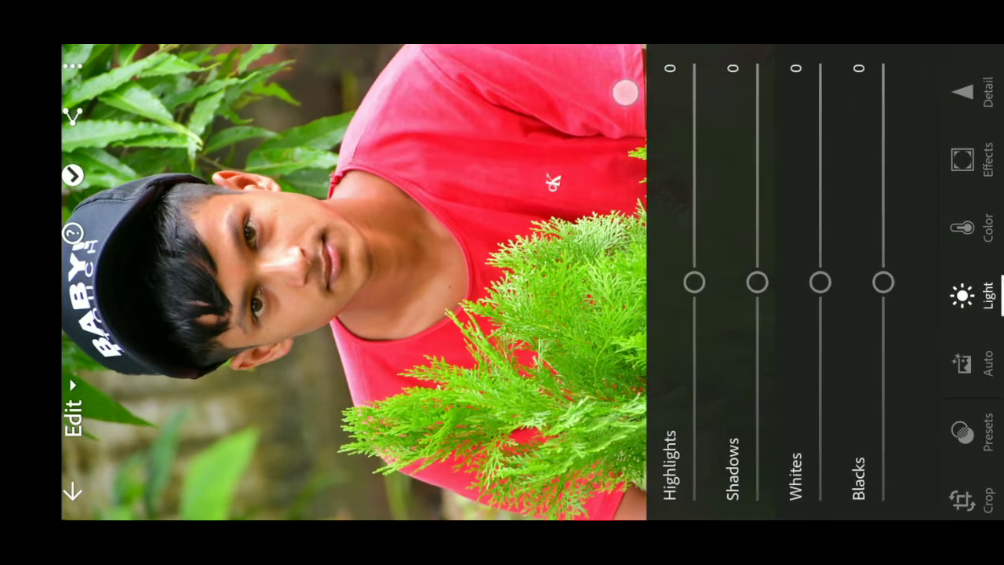
{"action": "left_click_drag", "start_coordinate": [701, 232], "coordinate": [729, 369]}
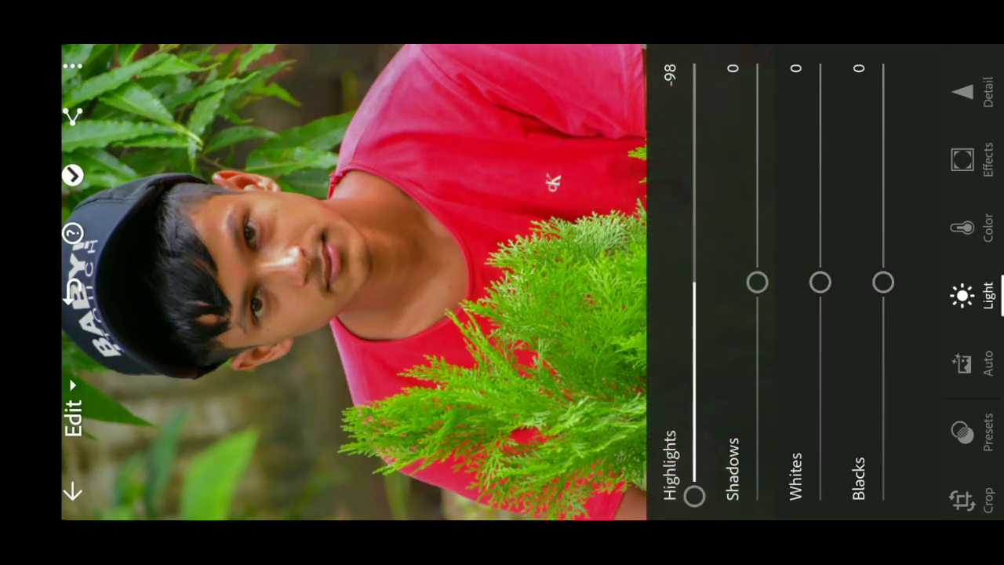
{"action": "left_click_drag", "start_coordinate": [757, 282], "coordinate": [757, 92]}
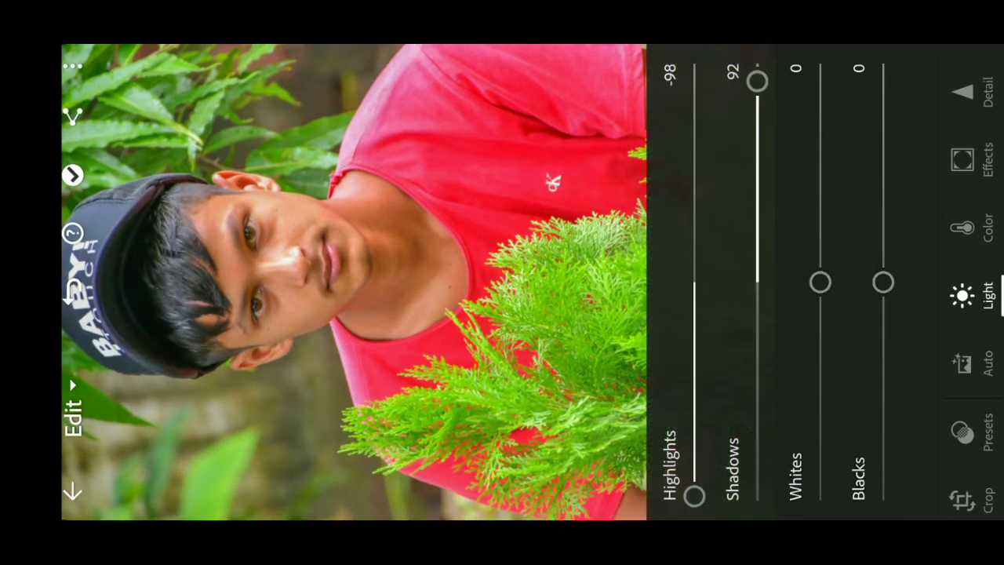
{"action": "left_click_drag", "start_coordinate": [822, 93], "coordinate": [836, 330]}
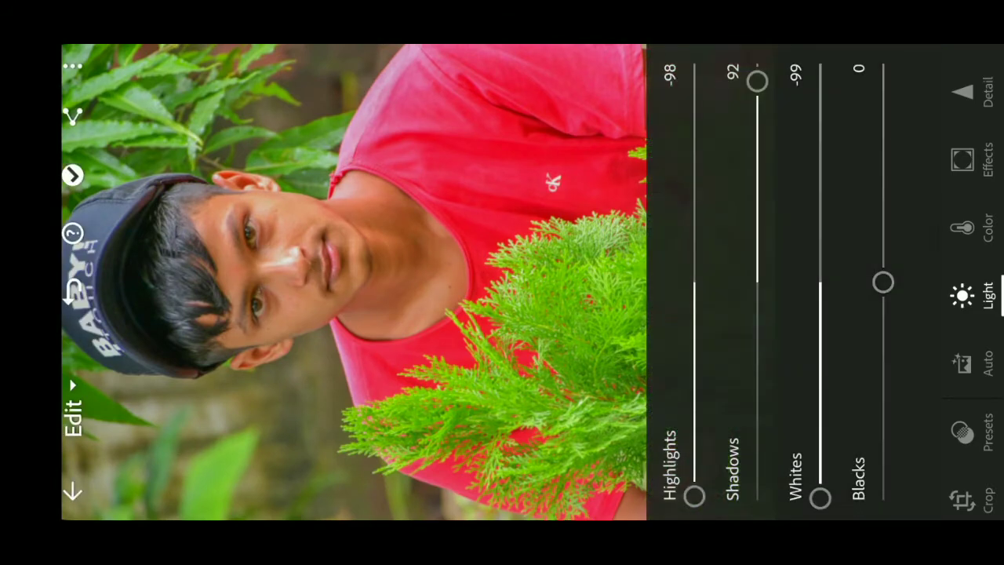
{"action": "left_click_drag", "start_coordinate": [883, 280], "coordinate": [879, 235]}
{"action": "left_click_drag", "start_coordinate": [765, 259], "coordinate": [769, 197]}
{"action": "left_click_drag", "start_coordinate": [871, 135], "coordinate": [872, 154]}
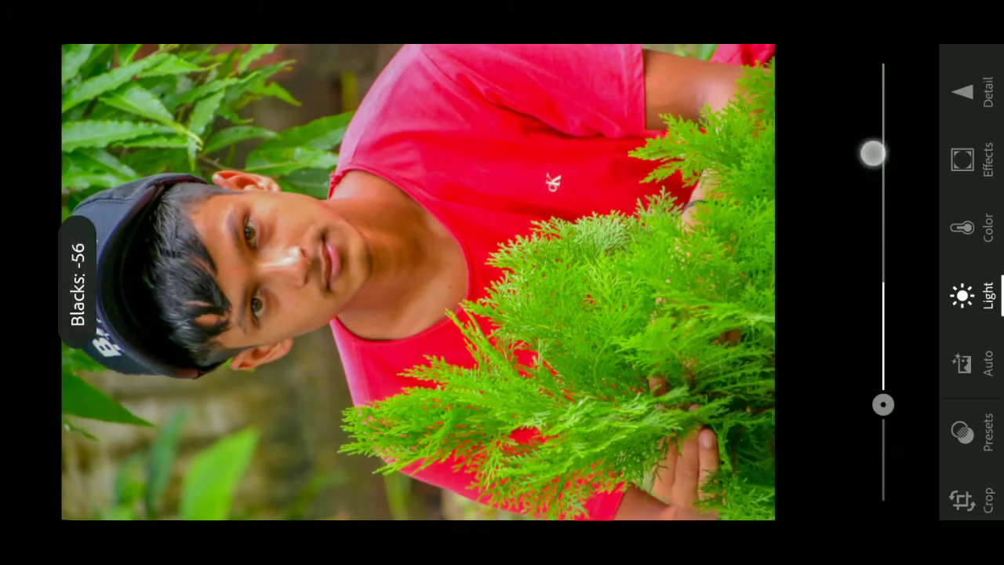
Step: In Color Mix, shift the Green hue and push Green saturation to 100
{"action": "left_click", "coordinate": [979, 226]}
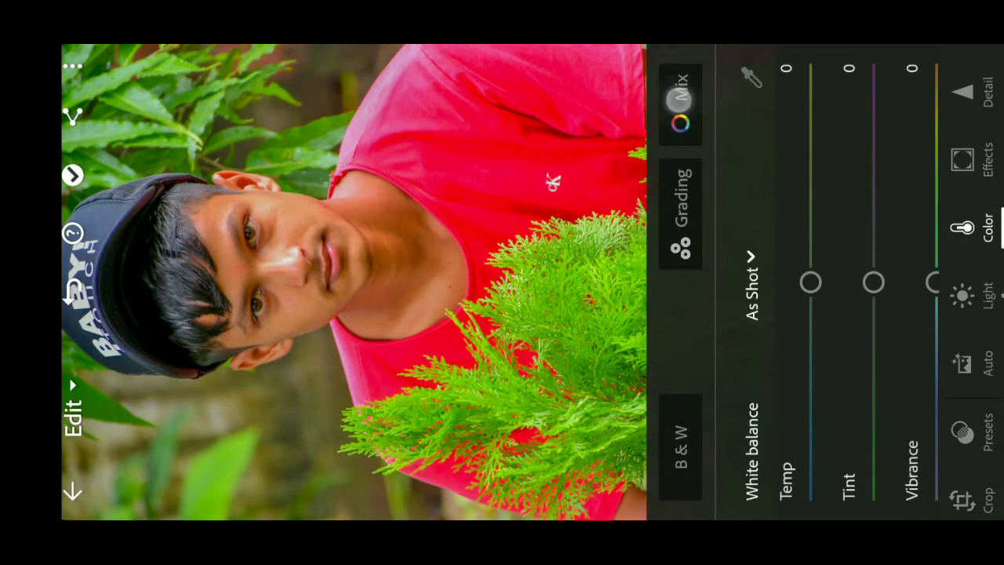
{"action": "left_click", "coordinate": [680, 95]}
{"action": "left_click", "coordinate": [755, 309]}
{"action": "left_click_drag", "start_coordinate": [824, 97], "coordinate": [858, 354]}
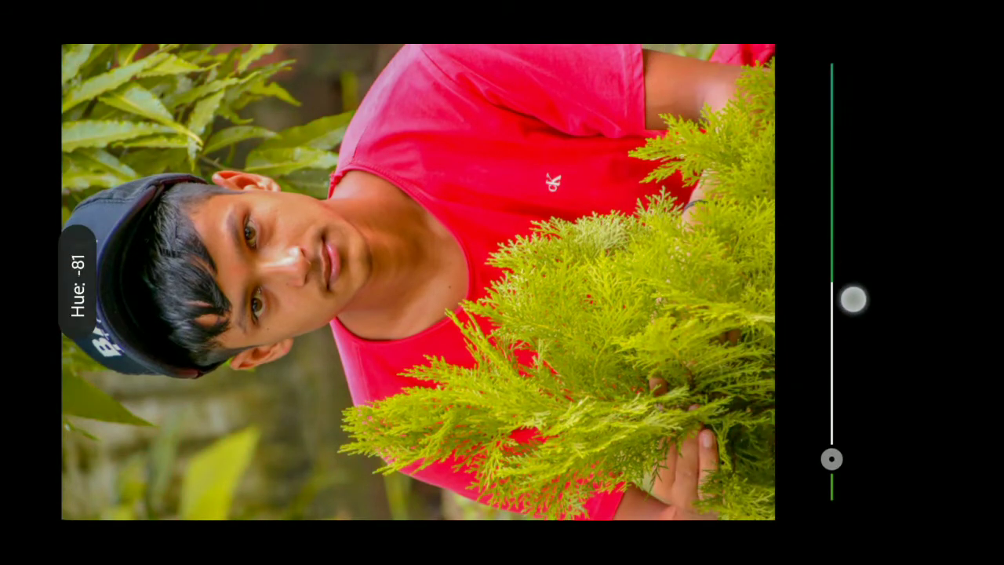
{"action": "left_click_drag", "start_coordinate": [901, 404], "coordinate": [902, 101]}
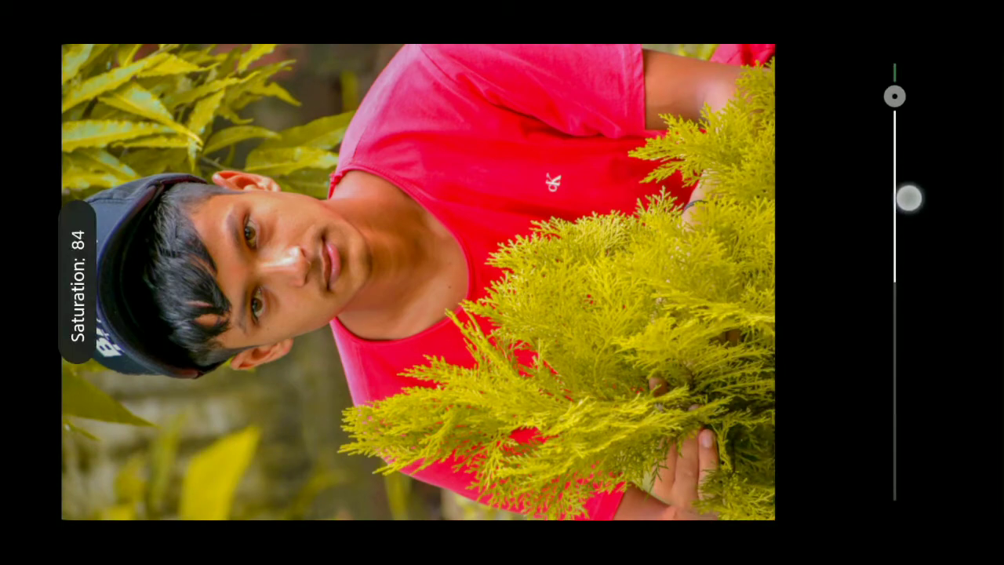
Step: Settle Green hue near +29 and set Yellow to Hue +42, Saturation +100
{"action": "left_click", "coordinate": [755, 363]}
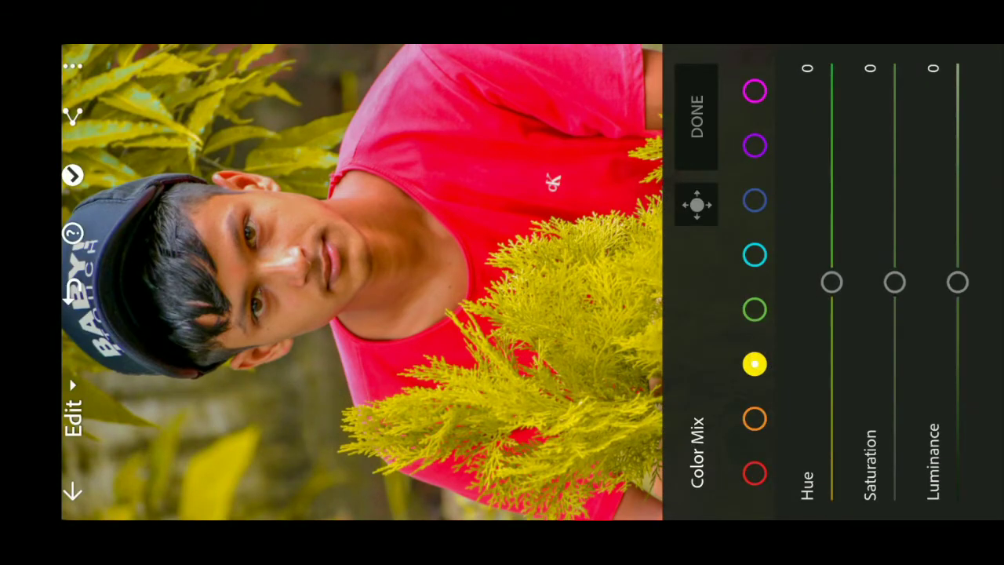
{"action": "mouse_move", "coordinate": [840, 405]}
{"action": "left_mouse_down"}
{"action": "mouse_move", "coordinate": [842, 308]}
{"action": "mouse_move", "coordinate": [853, 401]}
{"action": "left_mouse_up"}
{"action": "left_click", "coordinate": [755, 309]}
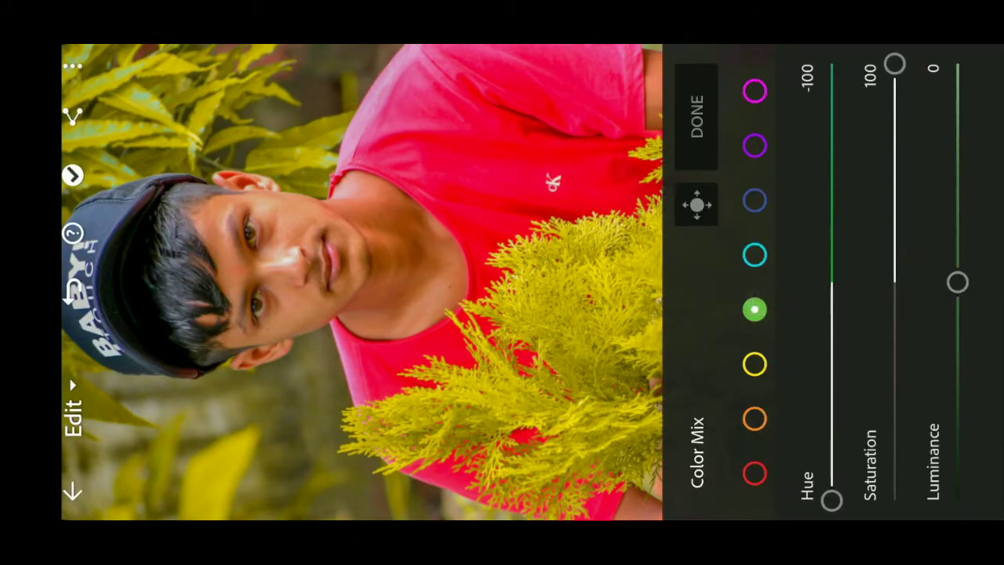
{"action": "left_click_drag", "start_coordinate": [834, 473], "coordinate": [836, 172]}
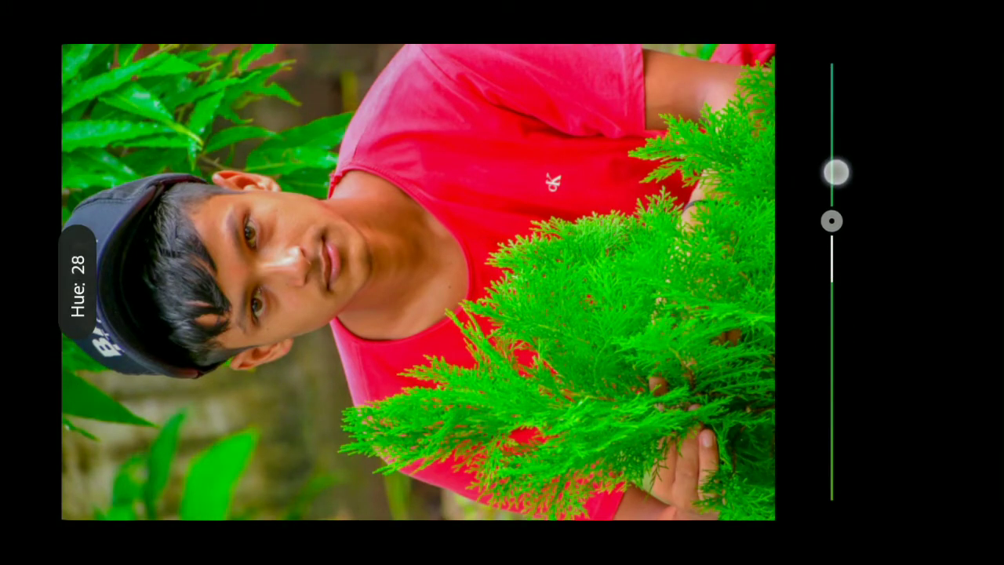
{"action": "left_click_drag", "start_coordinate": [836, 164], "coordinate": [837, 162]}
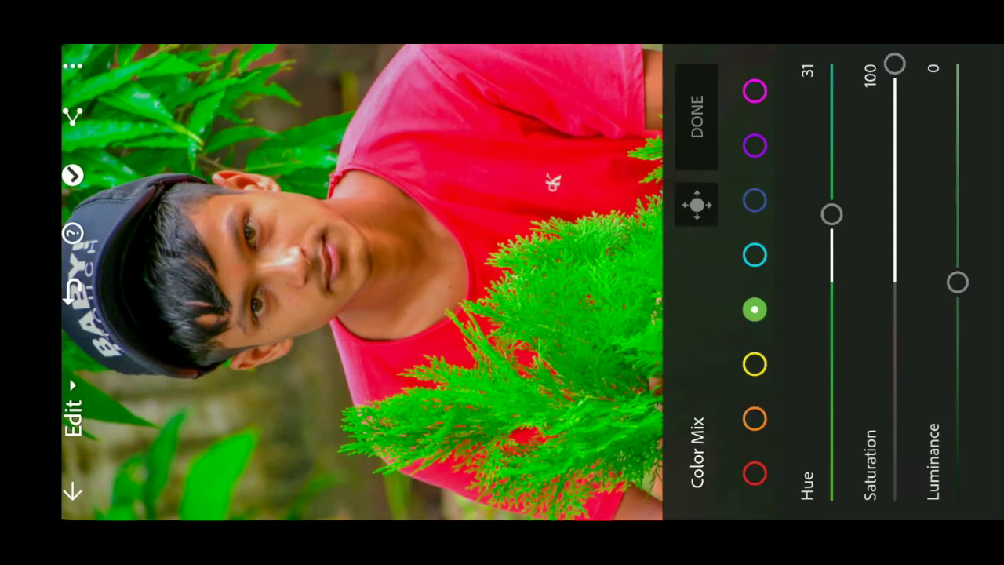
{"action": "left_click", "coordinate": [754, 363]}
{"action": "left_click_drag", "start_coordinate": [818, 268], "coordinate": [827, 173]}
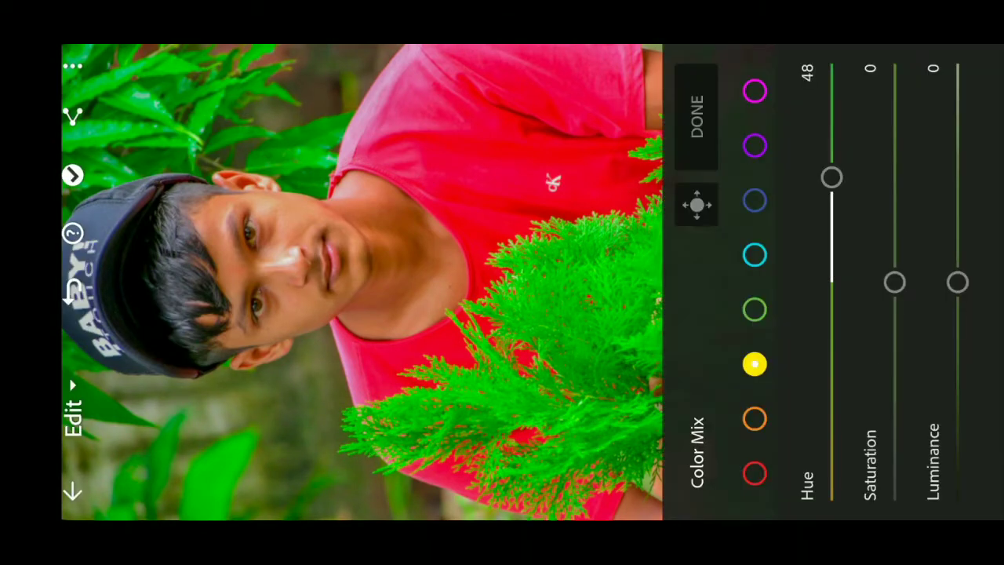
{"action": "left_click_drag", "start_coordinate": [895, 281], "coordinate": [895, 80]}
{"action": "mouse_move", "coordinate": [840, 287]}
{"action": "left_mouse_down"}
{"action": "mouse_move", "coordinate": [868, 287]}
{"action": "mouse_move", "coordinate": [871, 308]}
{"action": "mouse_move", "coordinate": [870, 327]}
{"action": "mouse_move", "coordinate": [842, 349]}
{"action": "mouse_move", "coordinate": [840, 481]}
{"action": "mouse_move", "coordinate": [854, 224]}
{"action": "mouse_move", "coordinate": [846, 72]}
{"action": "mouse_move", "coordinate": [865, 233]}
{"action": "mouse_move", "coordinate": [836, 157]}
{"action": "left_mouse_up"}
{"action": "left_click", "coordinate": [755, 307]}
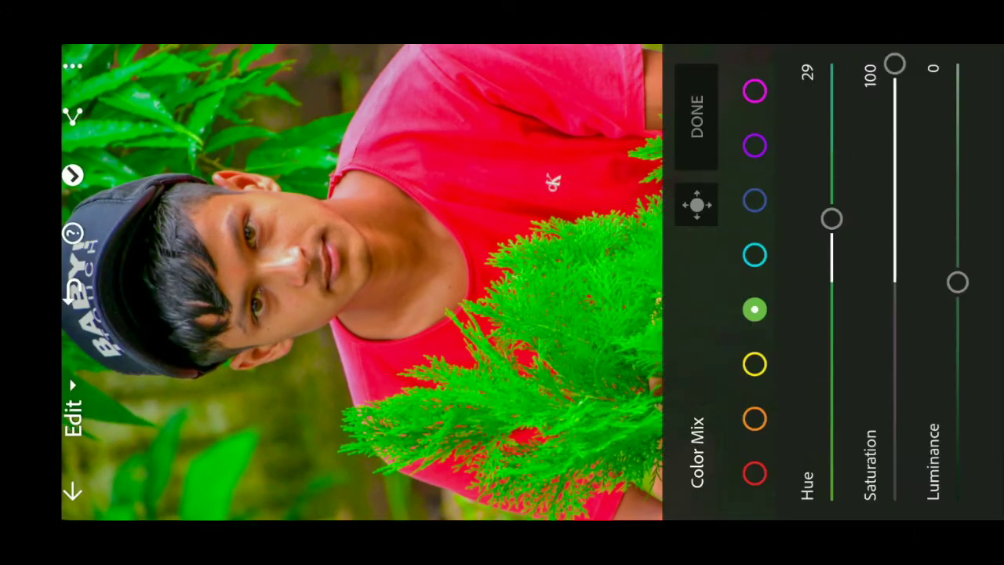
Step: Set Blue and Purple saturation to -100 and lower Magenta saturation
{"action": "left_click", "coordinate": [755, 254]}
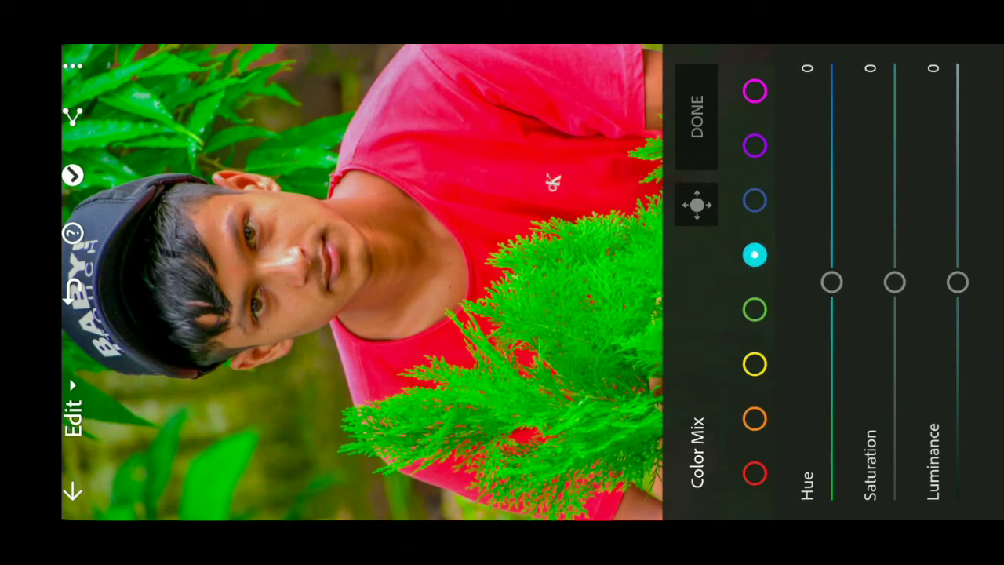
{"action": "left_click", "coordinate": [751, 194]}
{"action": "mouse_move", "coordinate": [894, 282]}
{"action": "left_mouse_down"}
{"action": "mouse_move", "coordinate": [895, 497]}
{"action": "mouse_move", "coordinate": [896, 131]}
{"action": "mouse_move", "coordinate": [899, 173]}
{"action": "left_mouse_up"}
{"action": "left_click", "coordinate": [756, 146]}
{"action": "left_click", "coordinate": [755, 91]}
{"action": "left_click_drag", "start_coordinate": [898, 135], "coordinate": [897, 157]}
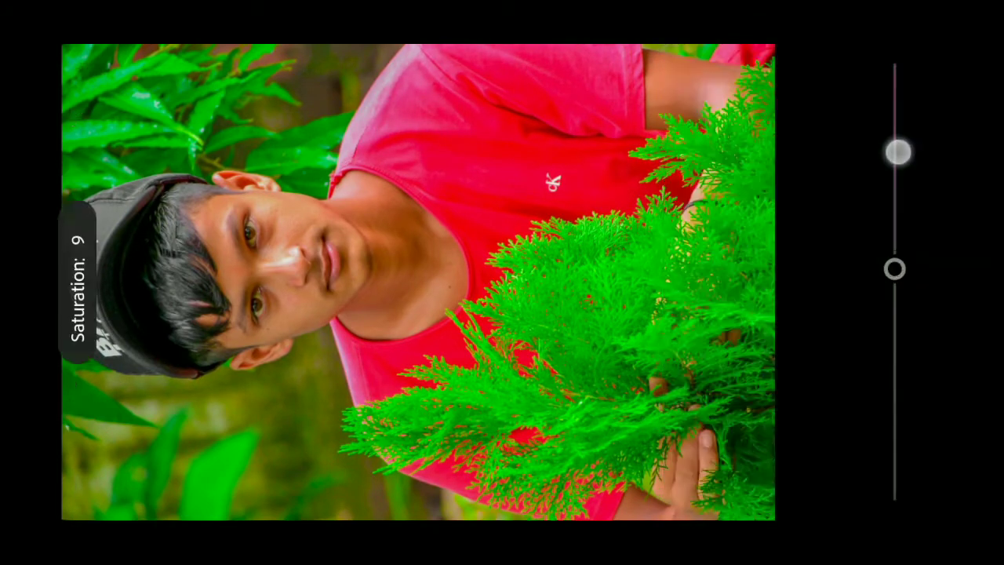
Step: Set Orange to Saturation -39, Luminance +15 and Red to Hue -4, Saturation +4
{"action": "left_click", "coordinate": [755, 418]}
{"action": "left_click_drag", "start_coordinate": [875, 103], "coordinate": [899, 221]}
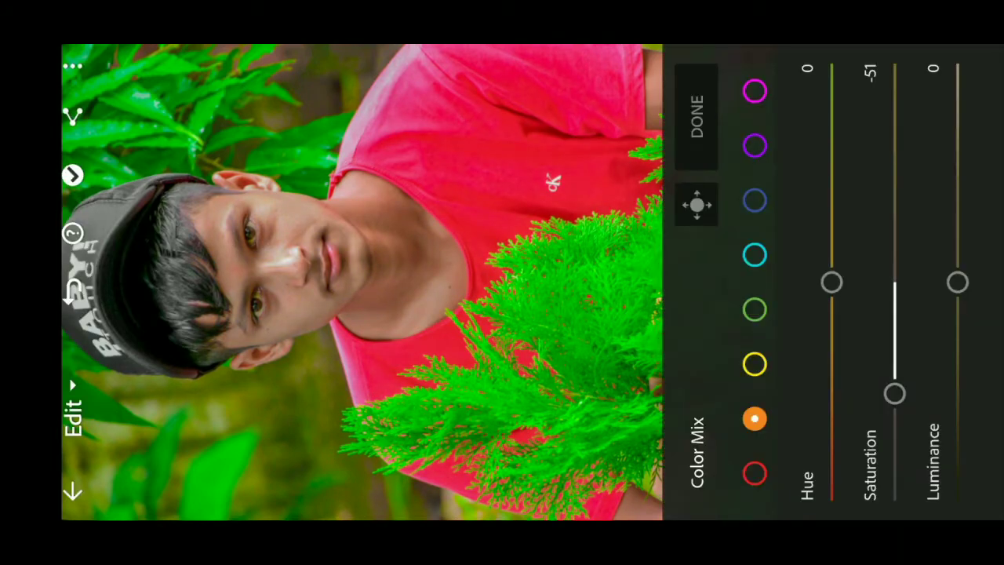
{"action": "left_click_drag", "start_coordinate": [893, 262], "coordinate": [894, 231]}
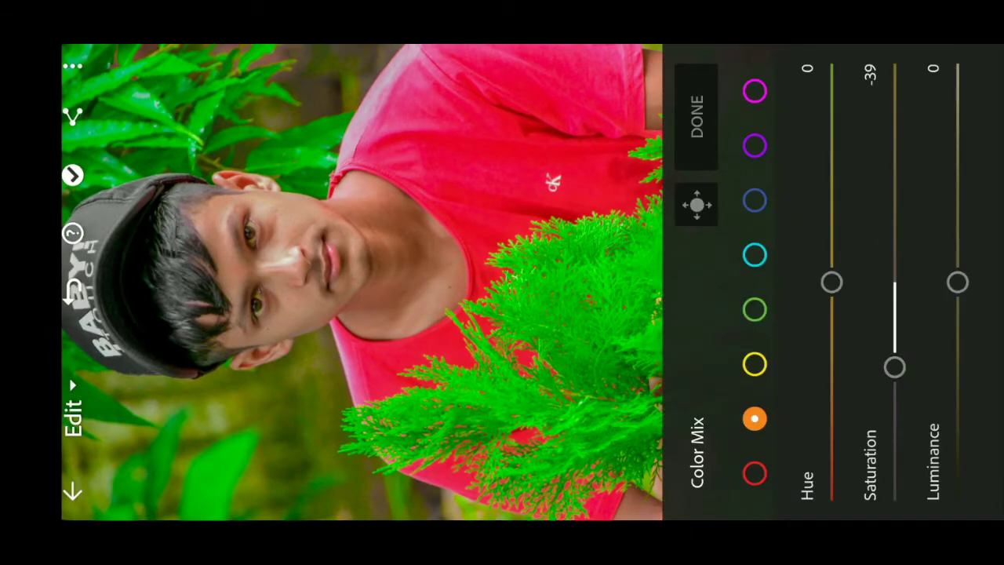
{"action": "left_click_drag", "start_coordinate": [957, 282], "coordinate": [957, 250]}
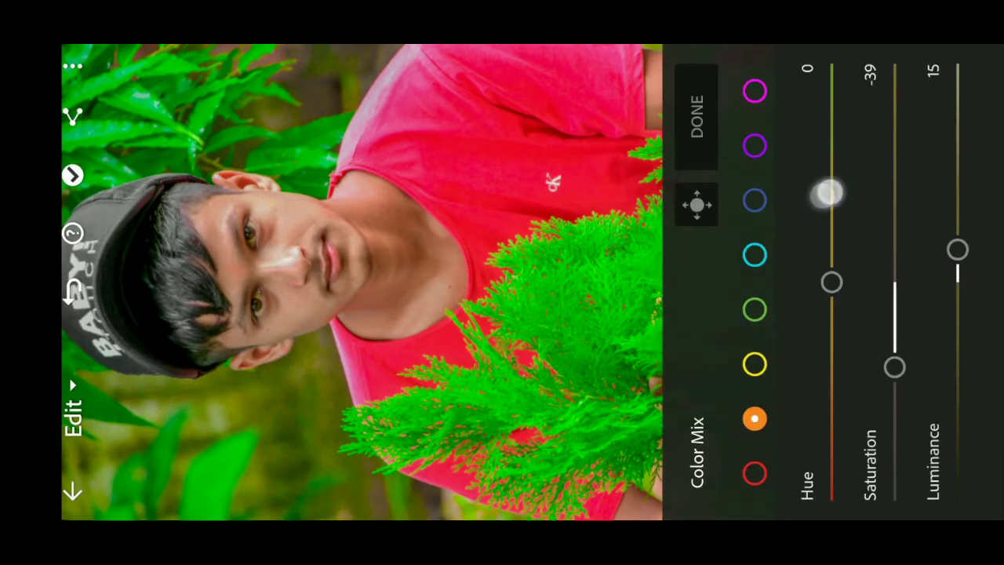
{"action": "left_click_drag", "start_coordinate": [829, 194], "coordinate": [828, 182]}
{"action": "left_click", "coordinate": [754, 473]}
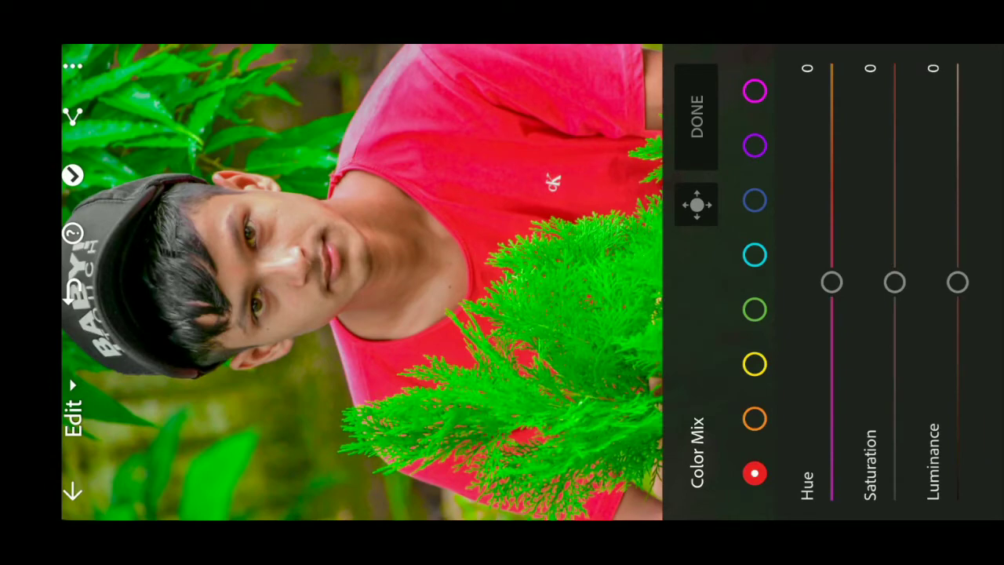
{"action": "left_click_drag", "start_coordinate": [838, 362], "coordinate": [837, 370]}
{"action": "left_click_drag", "start_coordinate": [897, 202], "coordinate": [897, 192]}
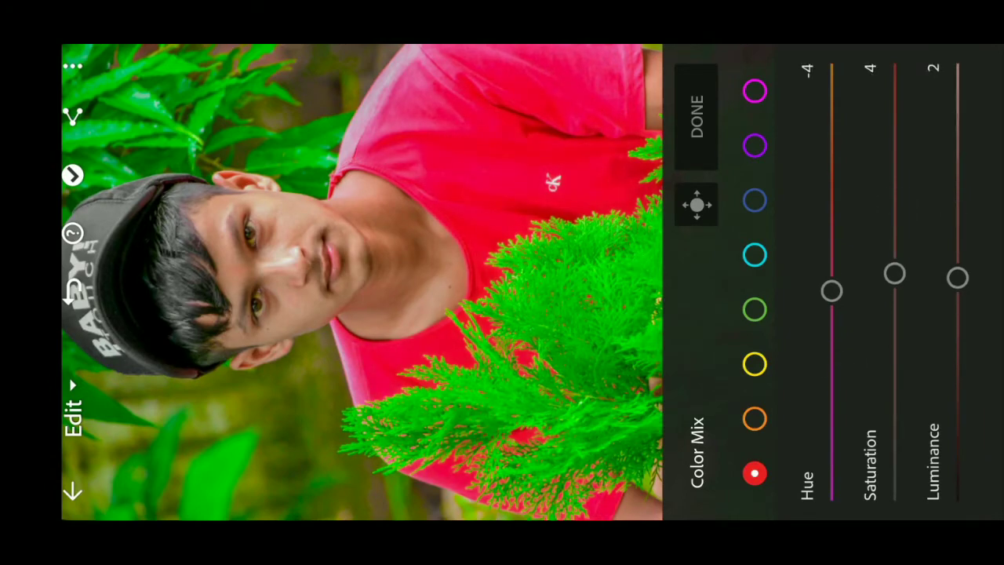
{"action": "left_click", "coordinate": [696, 116]}
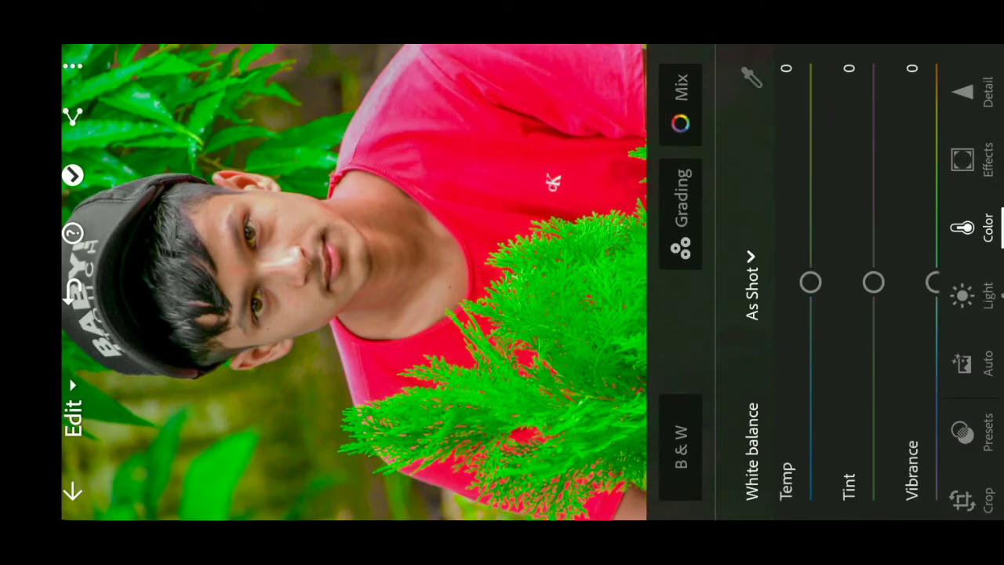
Step: Set Texture -20, Clarity 23 and a vignette with Midpoint 45, Feather 46, Roundness -17
{"action": "left_click", "coordinate": [963, 160]}
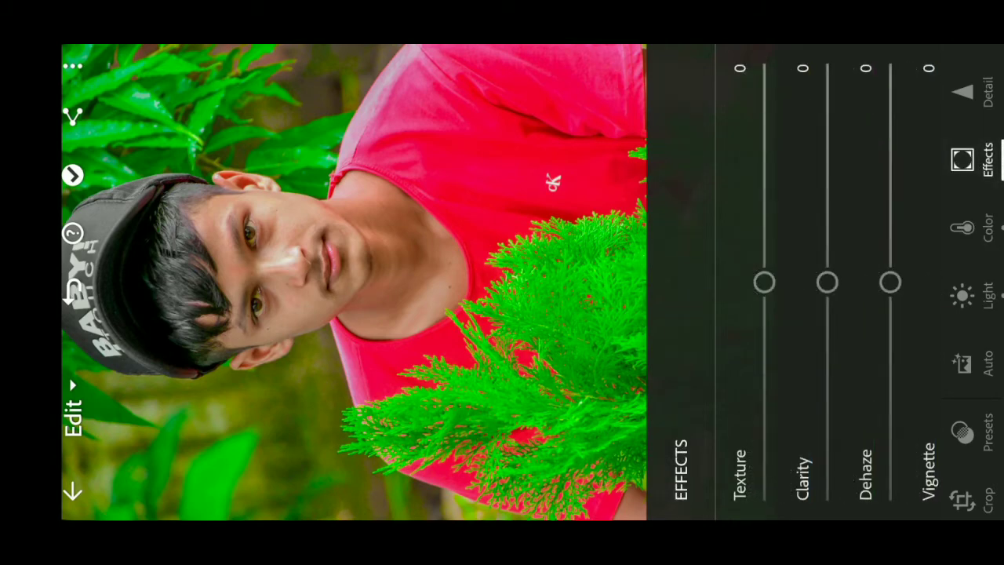
{"action": "left_click_drag", "start_coordinate": [763, 143], "coordinate": [773, 180]}
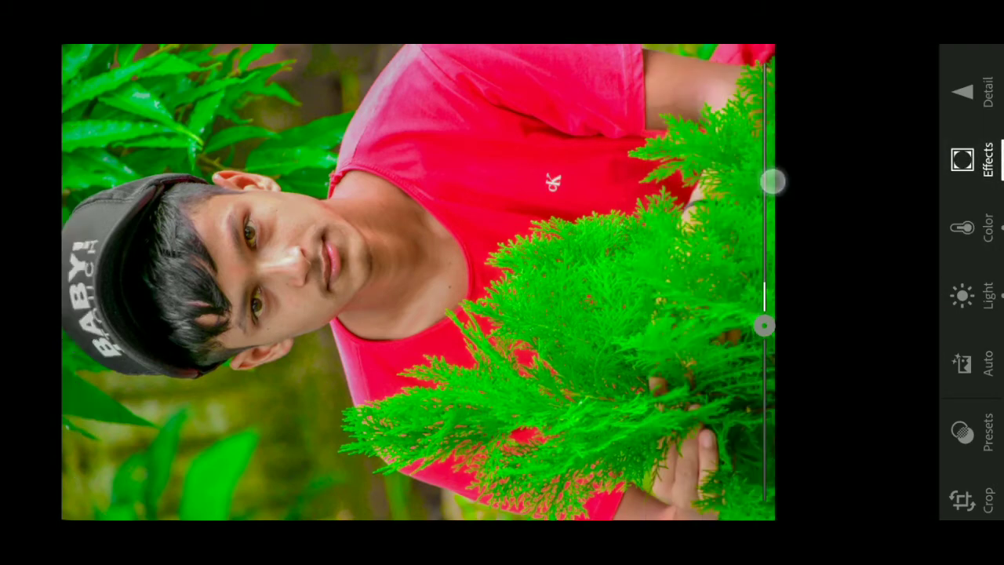
{"action": "left_click_drag", "start_coordinate": [832, 216], "coordinate": [830, 159]}
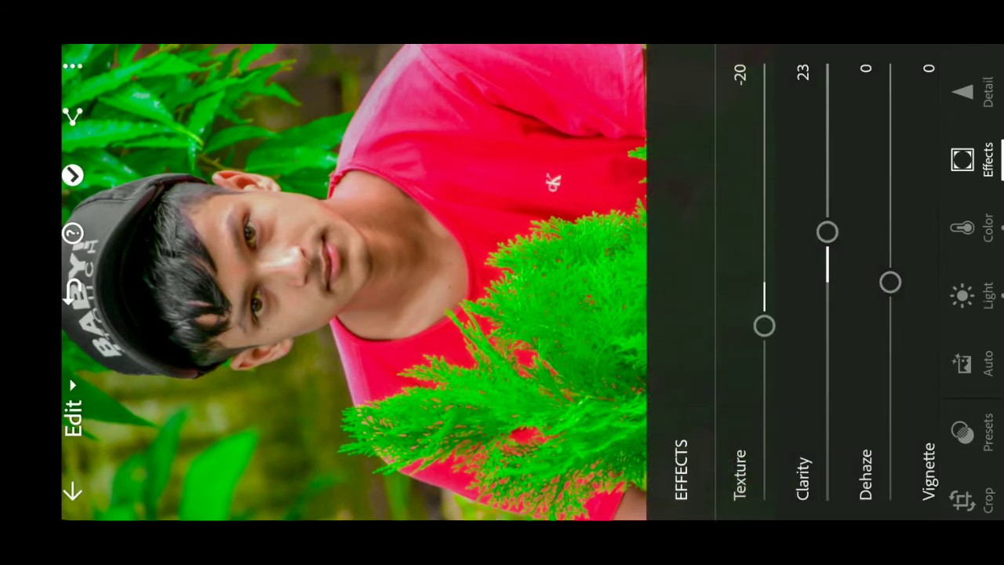
{"action": "left_click_drag", "start_coordinate": [855, 106], "coordinate": [766, 105]}
{"action": "mouse_move", "coordinate": [839, 101]}
{"action": "left_mouse_down"}
{"action": "mouse_move", "coordinate": [838, 153]}
{"action": "mouse_move", "coordinate": [839, 129]}
{"action": "mouse_move", "coordinate": [807, 106]}
{"action": "mouse_move", "coordinate": [840, 117]}
{"action": "mouse_move", "coordinate": [831, 112]}
{"action": "left_mouse_up"}
{"action": "mouse_move", "coordinate": [886, 81]}
{"action": "left_mouse_down"}
{"action": "mouse_move", "coordinate": [805, 81]}
{"action": "mouse_move", "coordinate": [836, 124]}
{"action": "left_mouse_up"}
Step: Set Sharpening to 25 and Noise Reduction to 31, and raise Masking, Smoothness and Color Noise Reduction
{"action": "left_click", "coordinate": [964, 91]}
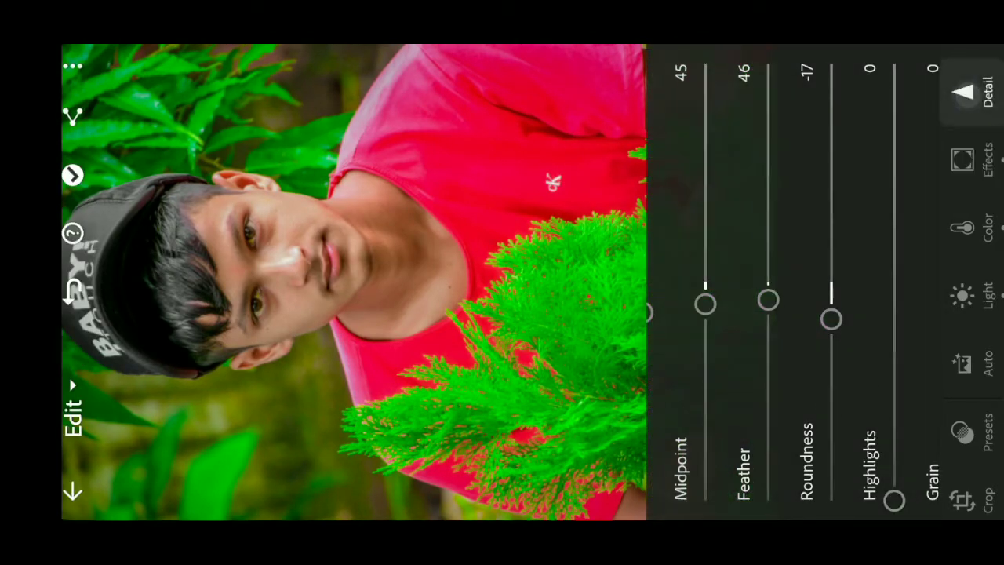
{"action": "mouse_move", "coordinate": [758, 365]}
{"action": "left_mouse_down"}
{"action": "mouse_move", "coordinate": [860, 208]}
{"action": "mouse_move", "coordinate": [760, 128]}
{"action": "left_mouse_up"}
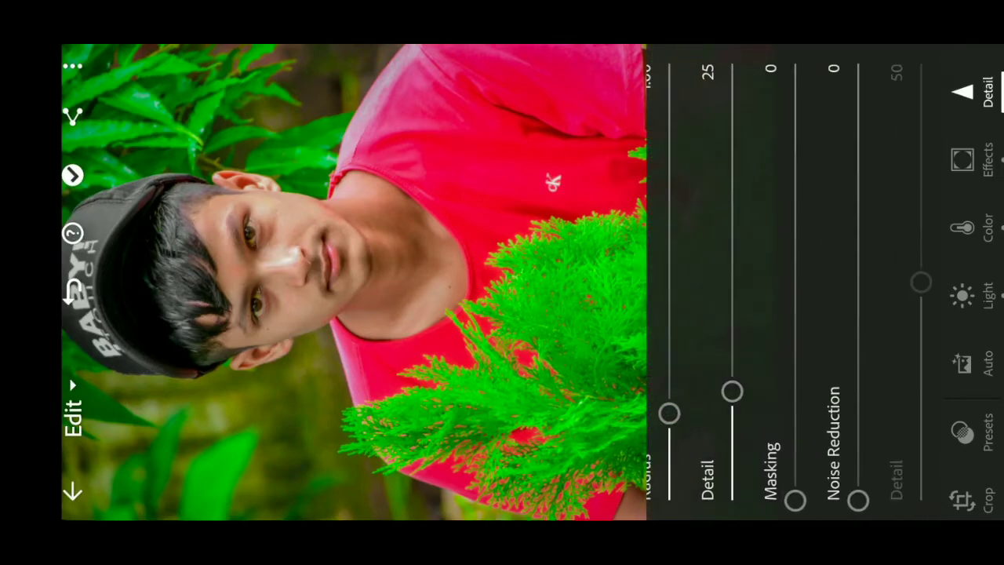
{"action": "left_click_drag", "start_coordinate": [744, 369], "coordinate": [743, 266]}
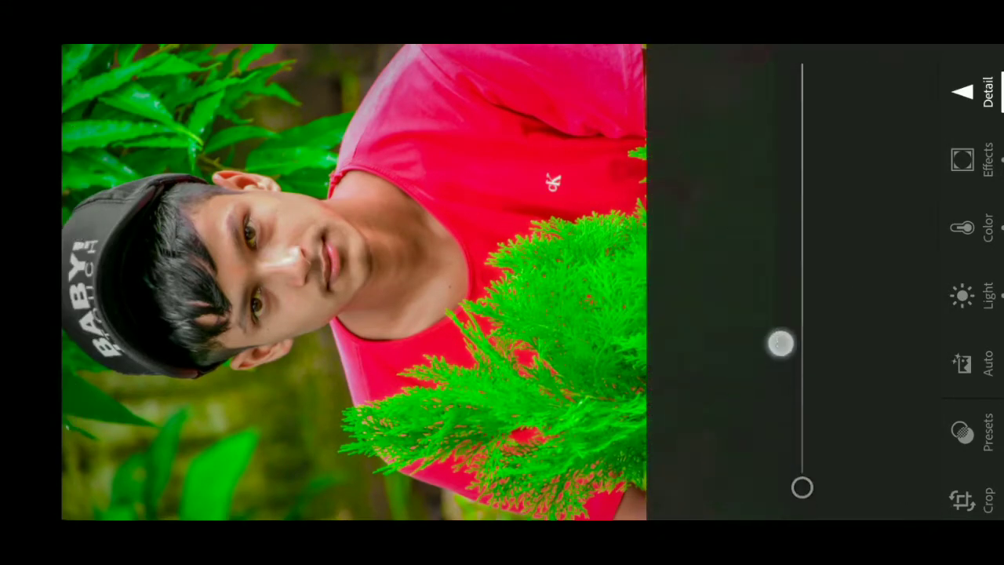
{"action": "left_click_drag", "start_coordinate": [784, 131], "coordinate": [706, 131]}
{"action": "left_click_drag", "start_coordinate": [750, 276], "coordinate": [752, 63]}
{"action": "left_click_drag", "start_coordinate": [814, 500], "coordinate": [814, 394]}
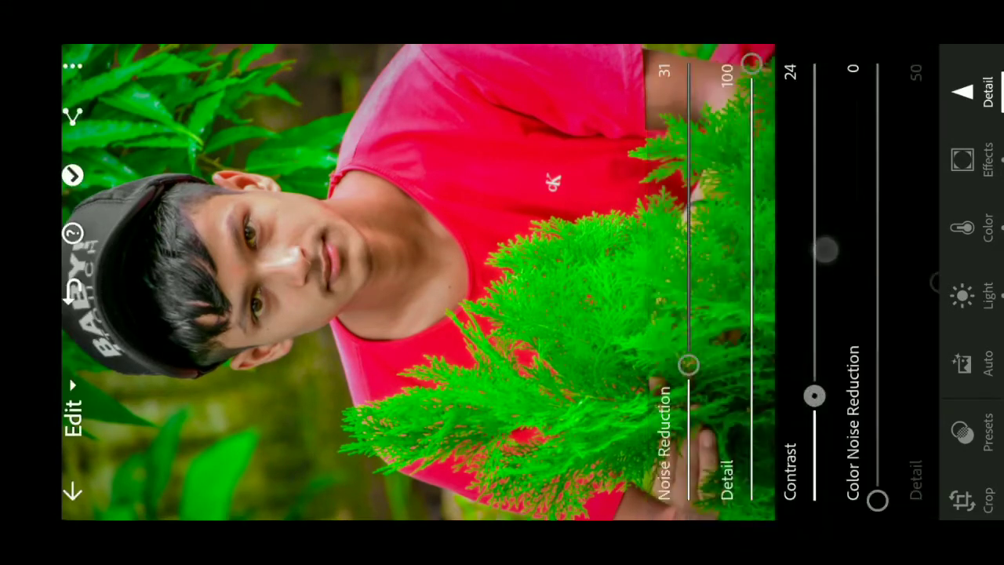
{"action": "left_click_drag", "start_coordinate": [877, 500], "coordinate": [878, 387]}
{"action": "left_click_drag", "start_coordinate": [908, 139], "coordinate": [789, 139]}
{"action": "left_click_drag", "start_coordinate": [820, 282], "coordinate": [821, 63]}
{"action": "left_click_drag", "start_coordinate": [883, 282], "coordinate": [884, 63]}
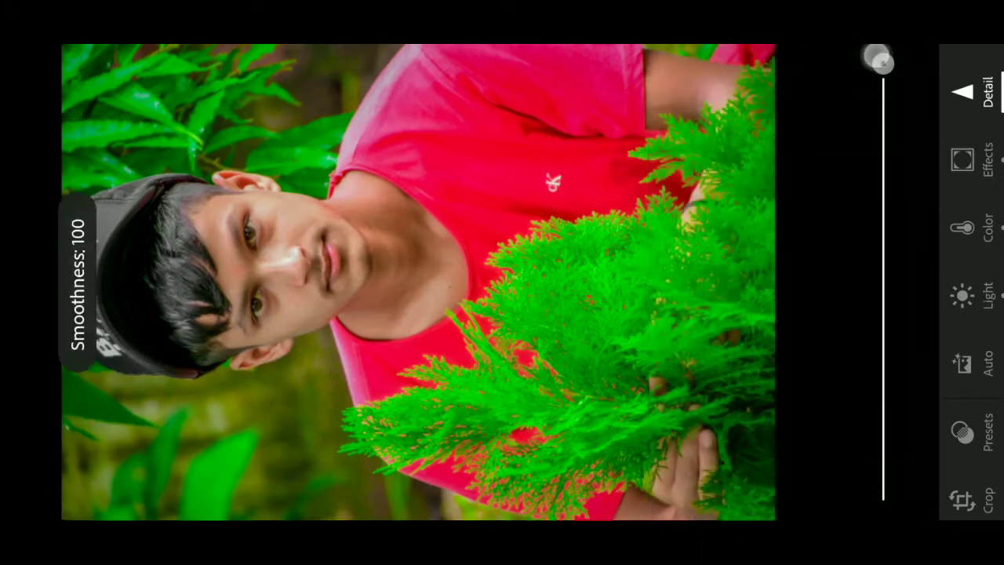
{"action": "left_click_drag", "start_coordinate": [776, 186], "coordinate": [926, 186]}
{"action": "left_click_drag", "start_coordinate": [820, 163], "coordinate": [883, 164]}
{"action": "left_click_drag", "start_coordinate": [851, 365], "coordinate": [851, 128]}
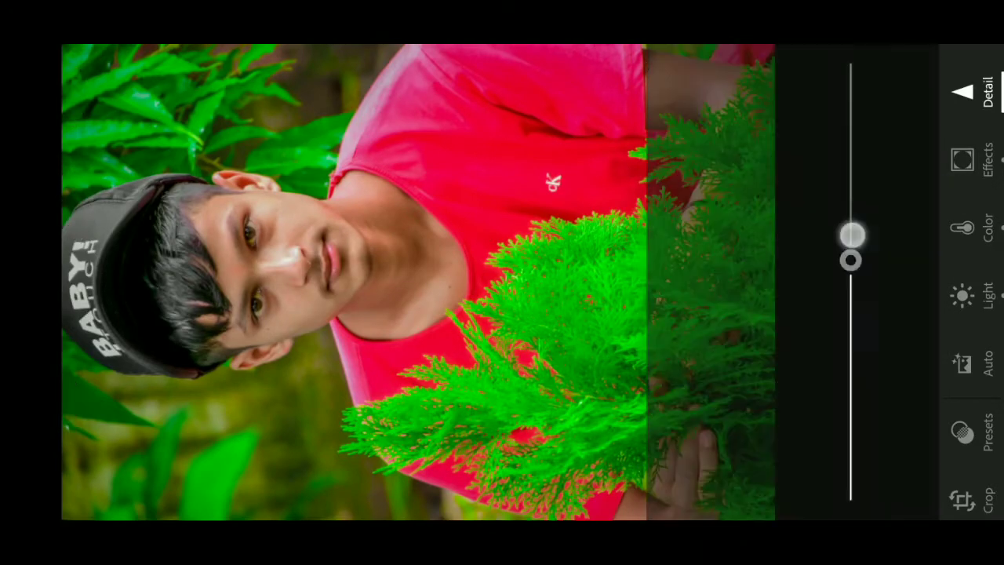
{"action": "left_click_drag", "start_coordinate": [973, 117], "coordinate": [973, 267]}
Step: Turn on Remove Chromatic Aberration and Enable Lens Corrections, preview full screen, then close Optics
{"action": "left_click", "coordinate": [963, 171]}
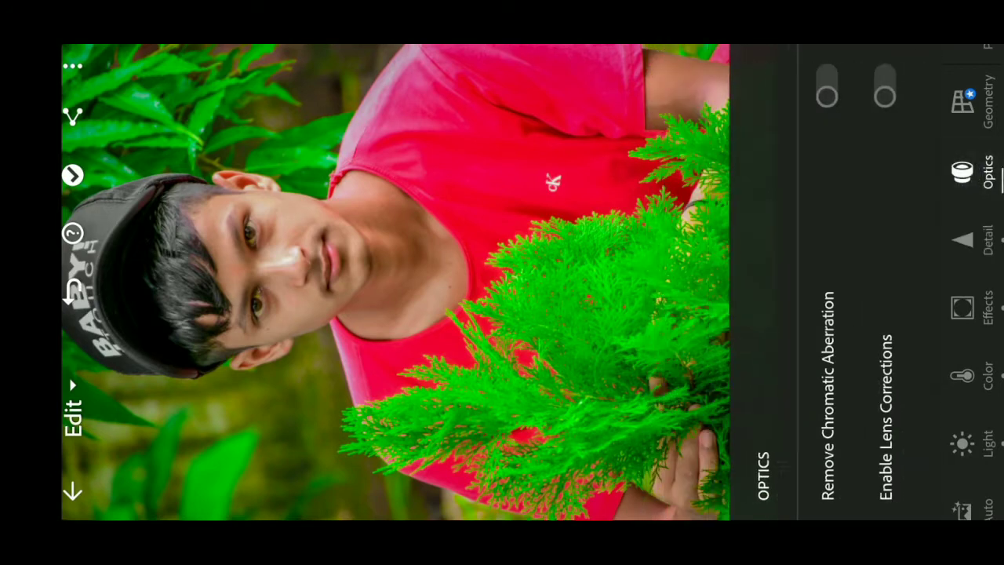
{"action": "left_click", "coordinate": [824, 81]}
{"action": "left_click", "coordinate": [886, 86]}
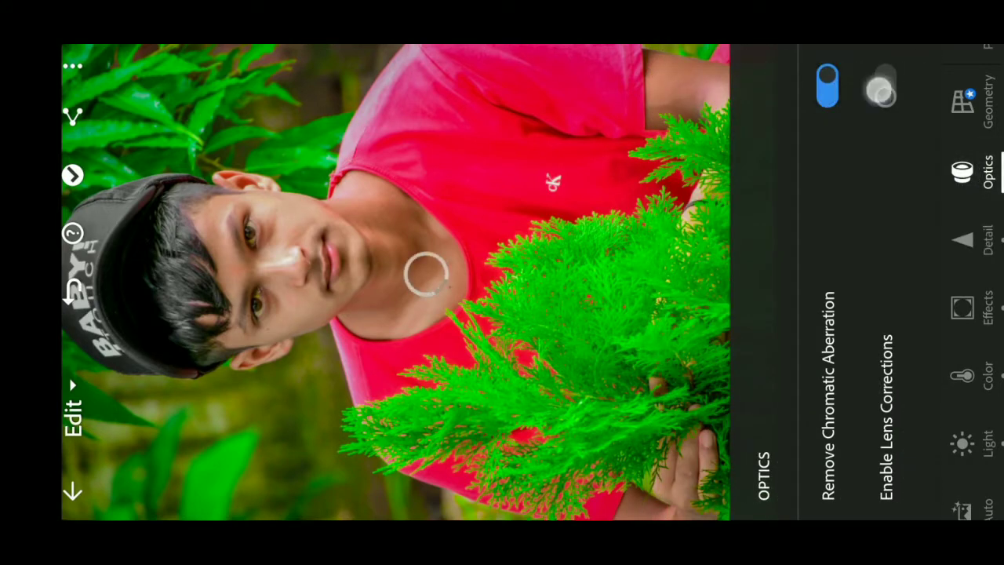
{"action": "left_click", "coordinate": [426, 274]}
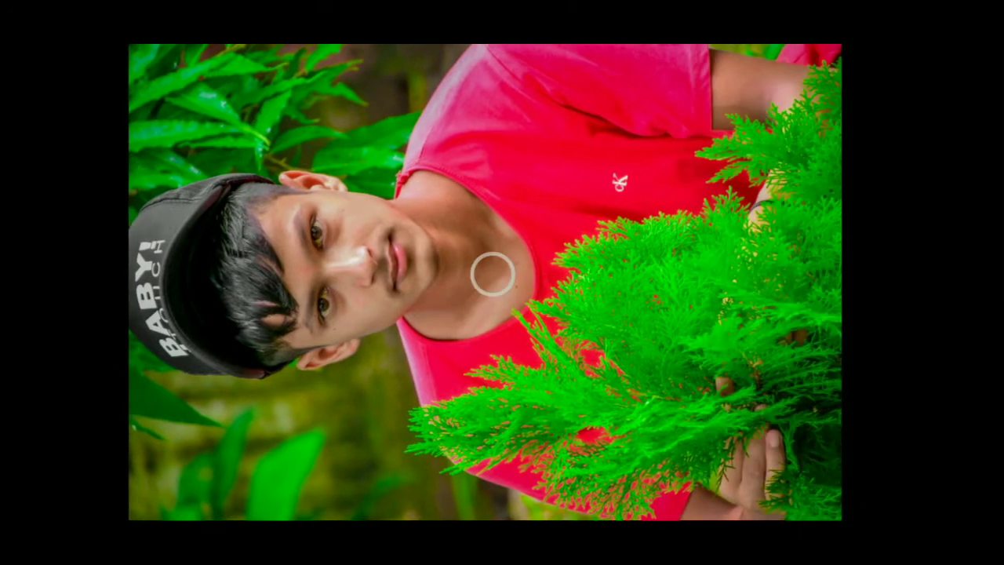
{"action": "left_click", "coordinate": [493, 274]}
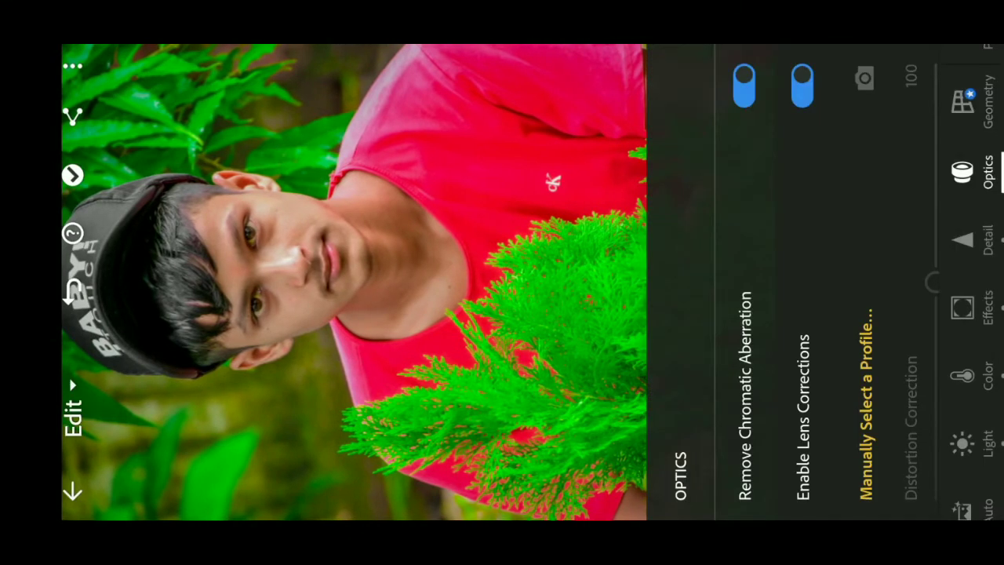
{"action": "left_click", "coordinate": [973, 172]}
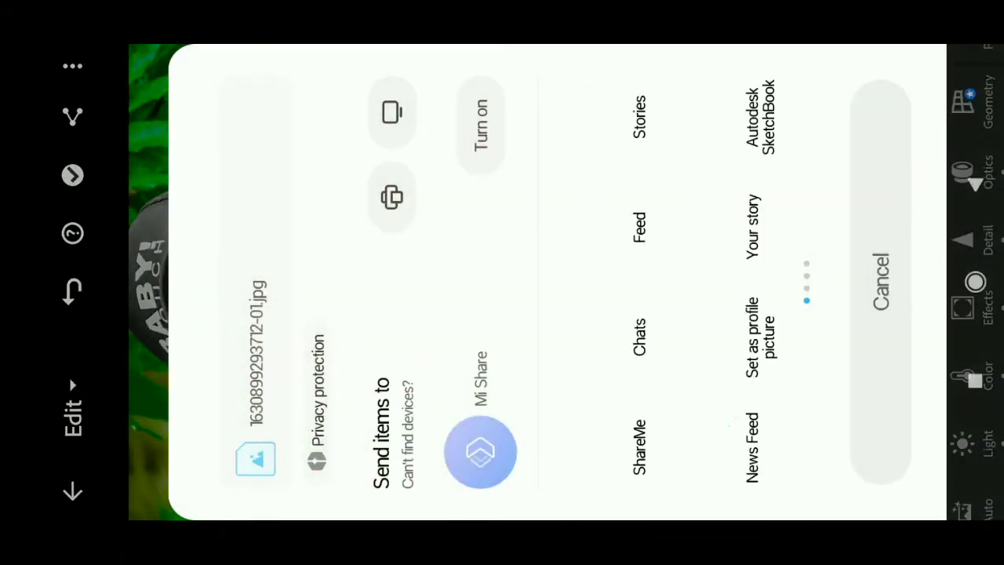
Step: Choose Autodesk SketchBook in the share sheet to open the edited portrait
{"action": "left_click", "coordinate": [704, 116]}
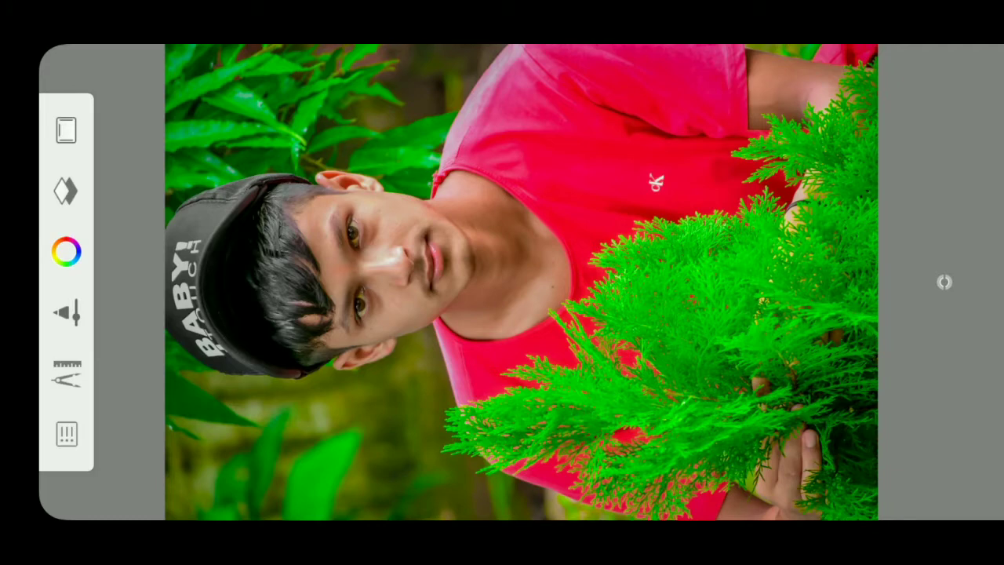
Step: Select the Smudge Round Bristle Brush at size 21.9, Flow 2% and Strength 11%
{"action": "left_click", "coordinate": [66, 312]}
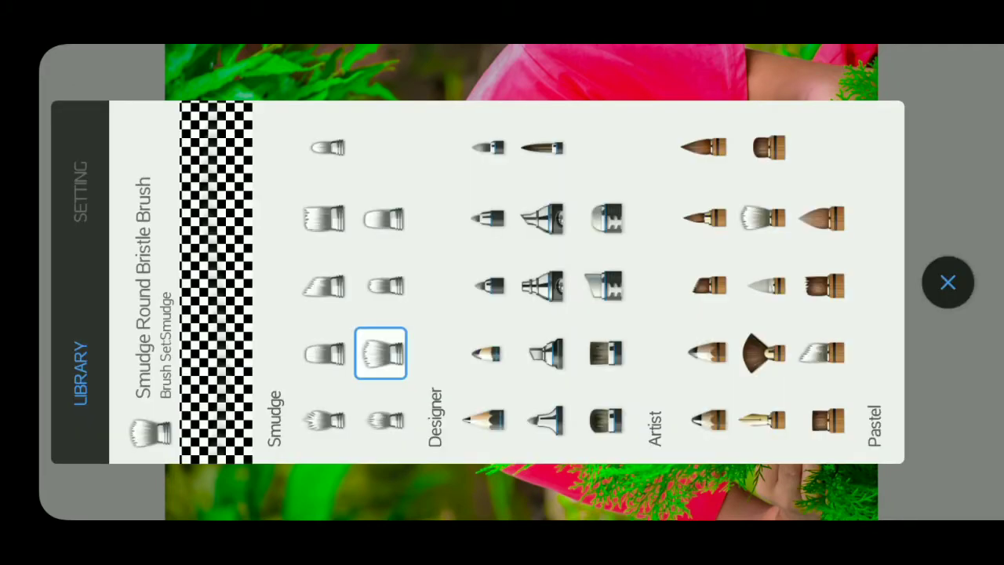
{"action": "left_click", "coordinate": [81, 192]}
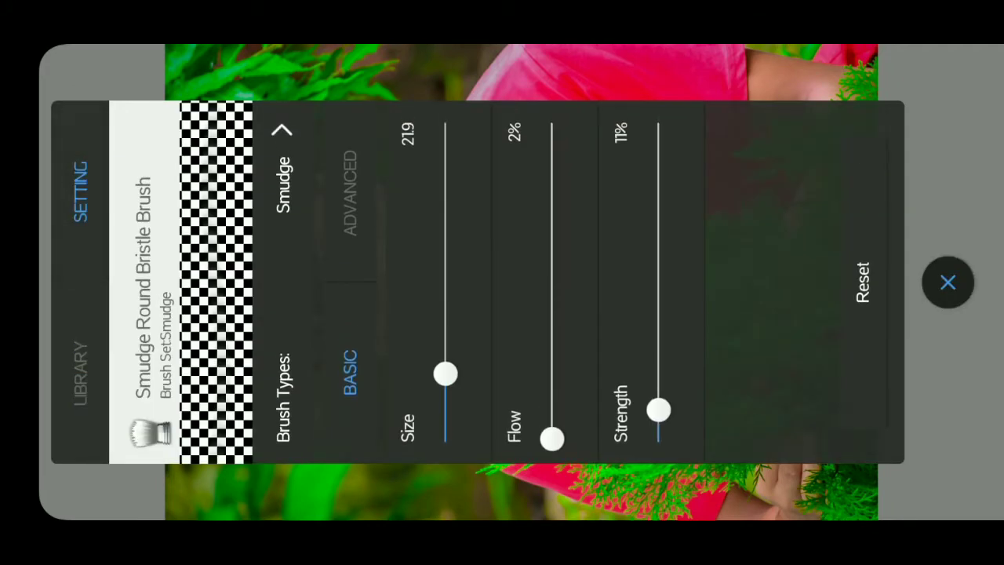
{"action": "left_click", "coordinate": [948, 283]}
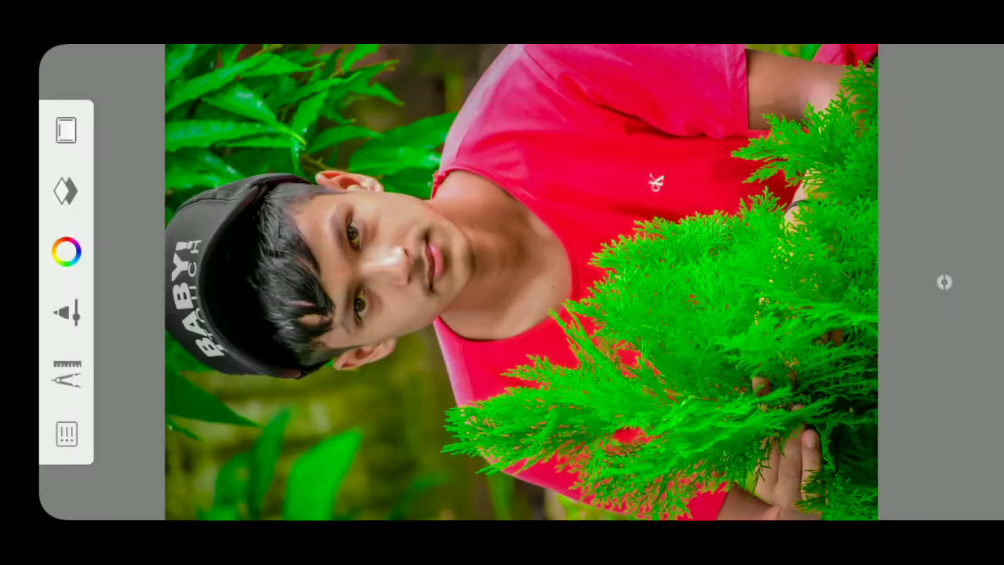
Step: Enlarge the Smudge brush to about size 22
{"action": "scroll", "coordinate": [382, 206], "scroll_direction": "up", "scroll_amount": 3}
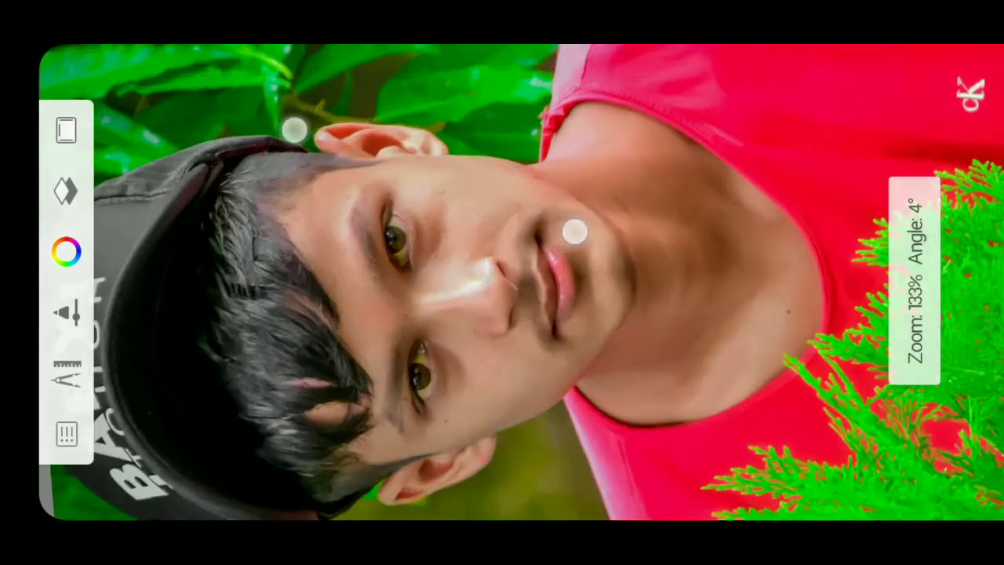
{"action": "scroll", "coordinate": [382, 206], "scroll_direction": "up", "scroll_amount": 3}
{"action": "scroll", "coordinate": [382, 205], "scroll_direction": "up", "scroll_amount": 3}
{"action": "scroll", "coordinate": [382, 206], "scroll_direction": "up", "scroll_amount": 3}
{"action": "scroll", "coordinate": [530, 168], "scroll_direction": "up", "scroll_amount": 3}
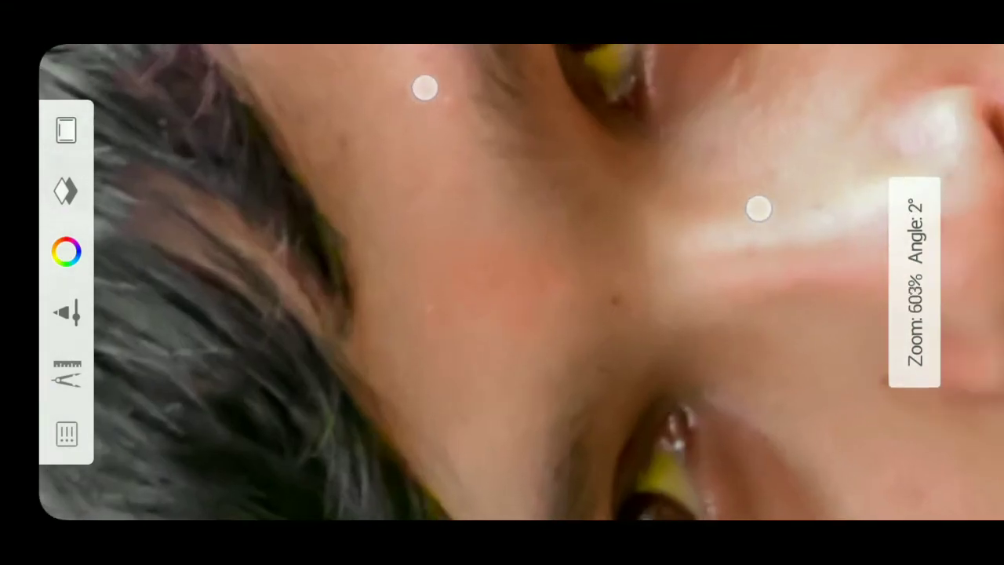
{"action": "left_click_drag", "start_coordinate": [476, 213], "coordinate": [463, 172]}
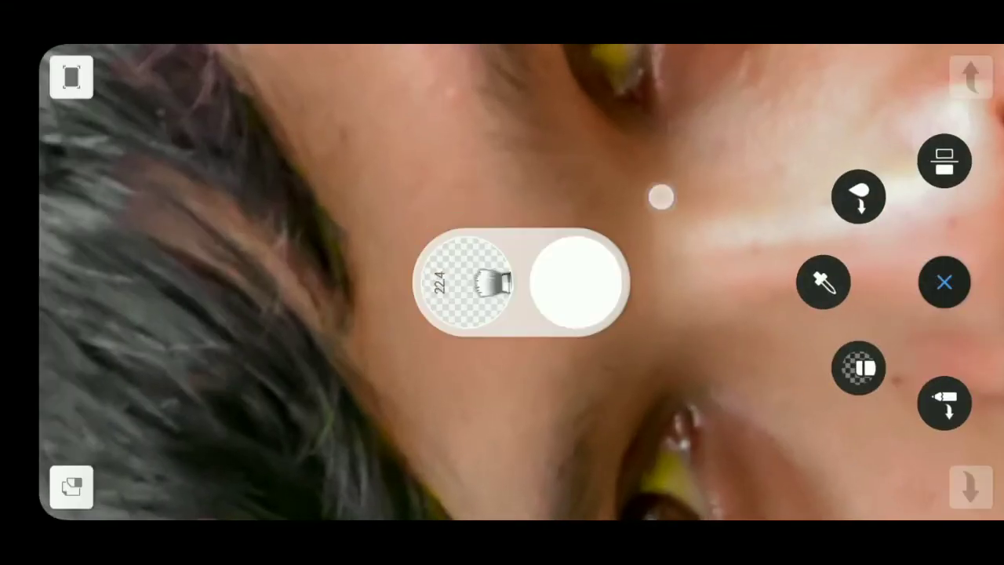
Step: Zoom in on the cheek and smudge the skin below and beside the eye
{"action": "scroll", "coordinate": [505, 243], "scroll_direction": "down", "scroll_amount": 2}
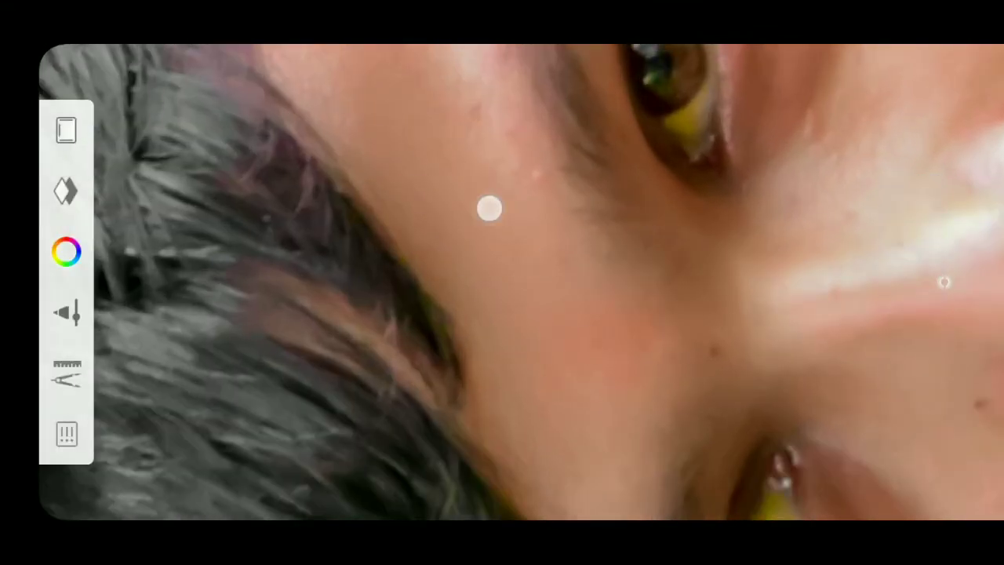
{"action": "scroll", "coordinate": [581, 405], "scroll_direction": "down", "scroll_amount": 1}
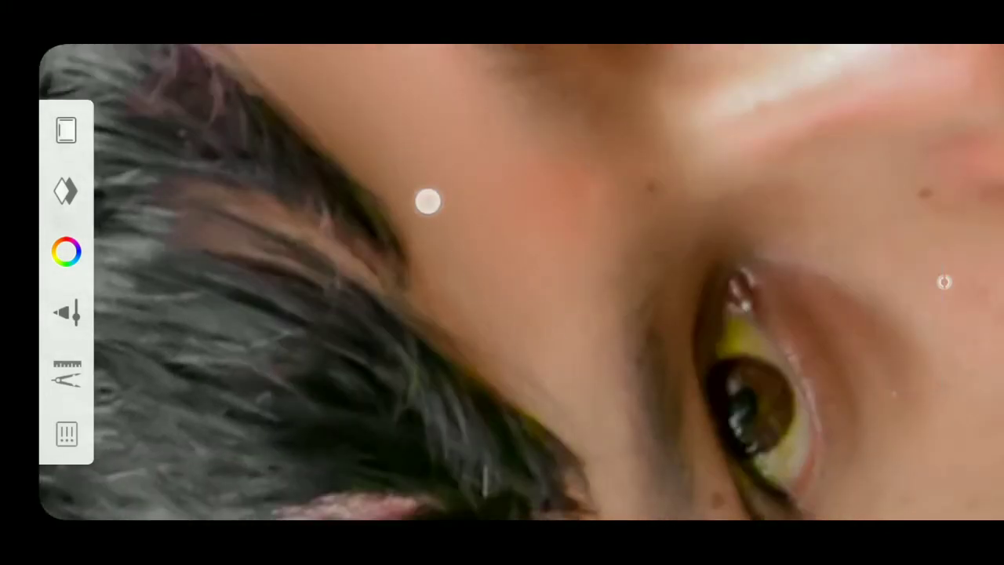
{"action": "mouse_move", "coordinate": [596, 249]}
{"action": "left_mouse_down"}
{"action": "mouse_move", "coordinate": [464, 101]}
{"action": "mouse_move", "coordinate": [434, 131]}
{"action": "left_mouse_up"}
{"action": "left_click_drag", "start_coordinate": [382, 281], "coordinate": [504, 154]}
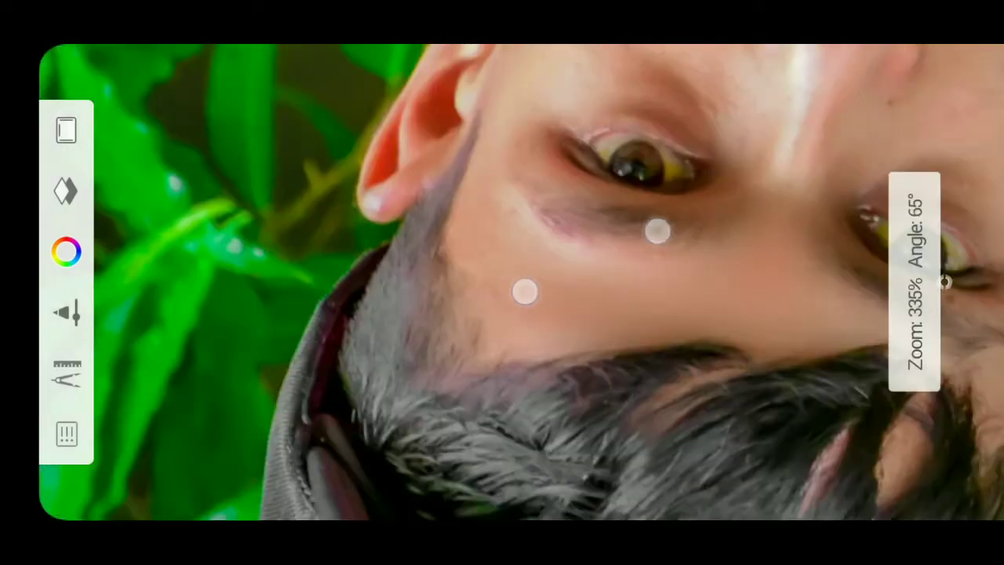
{"action": "left_click_drag", "start_coordinate": [461, 263], "coordinate": [442, 180]}
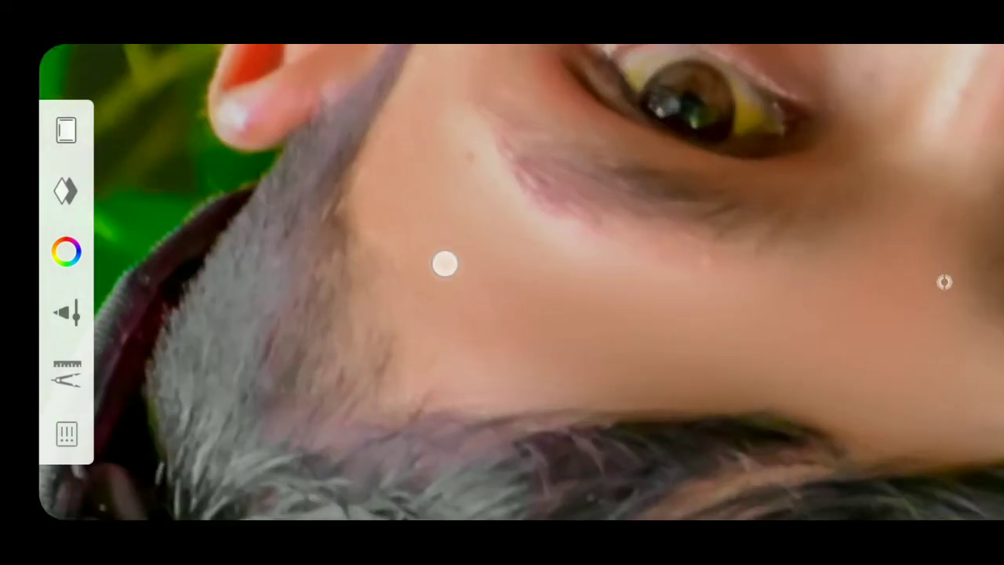
{"action": "mouse_move", "coordinate": [653, 357]}
{"action": "left_mouse_down"}
{"action": "mouse_move", "coordinate": [447, 175]}
{"action": "mouse_move", "coordinate": [405, 206]}
{"action": "mouse_move", "coordinate": [330, 190]}
{"action": "left_mouse_up"}
{"action": "left_click_drag", "start_coordinate": [487, 253], "coordinate": [368, 195]}
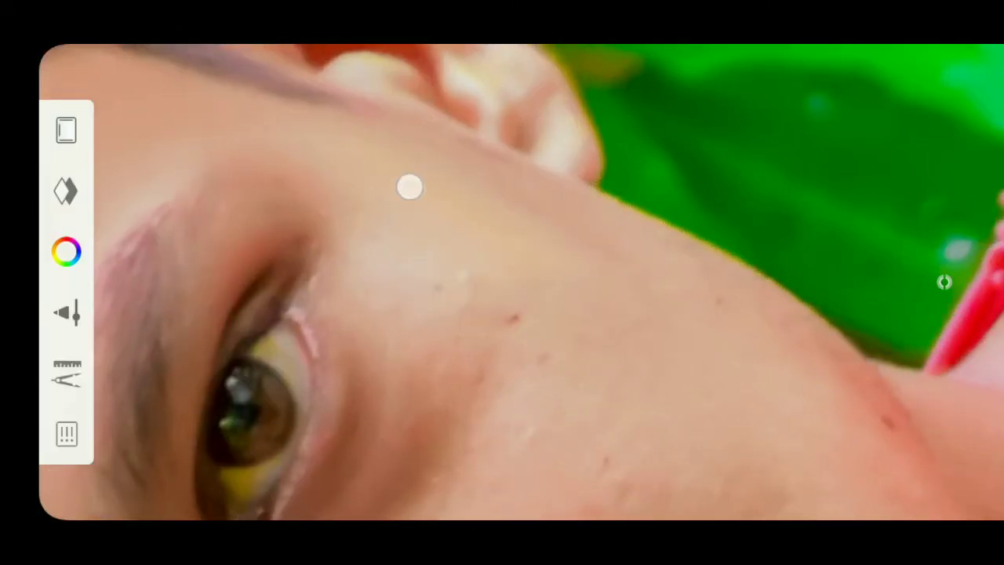
{"action": "left_click_drag", "start_coordinate": [714, 390], "coordinate": [545, 137]}
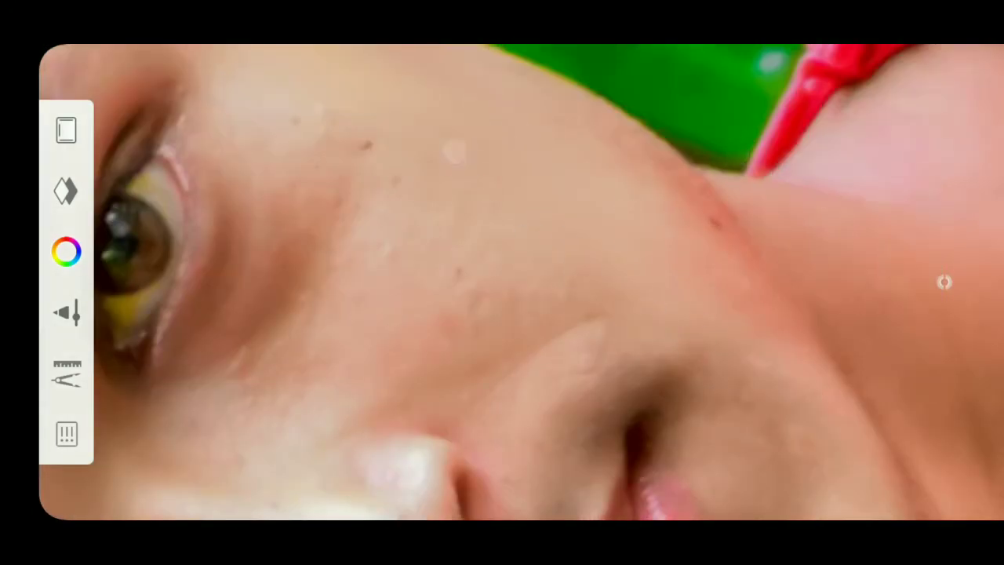
{"action": "left_click", "coordinate": [455, 152]}
{"action": "mouse_move", "coordinate": [576, 280]}
{"action": "left_mouse_down"}
{"action": "mouse_move", "coordinate": [502, 280]}
{"action": "mouse_move", "coordinate": [565, 240]}
{"action": "mouse_move", "coordinate": [453, 251]}
{"action": "left_mouse_up"}
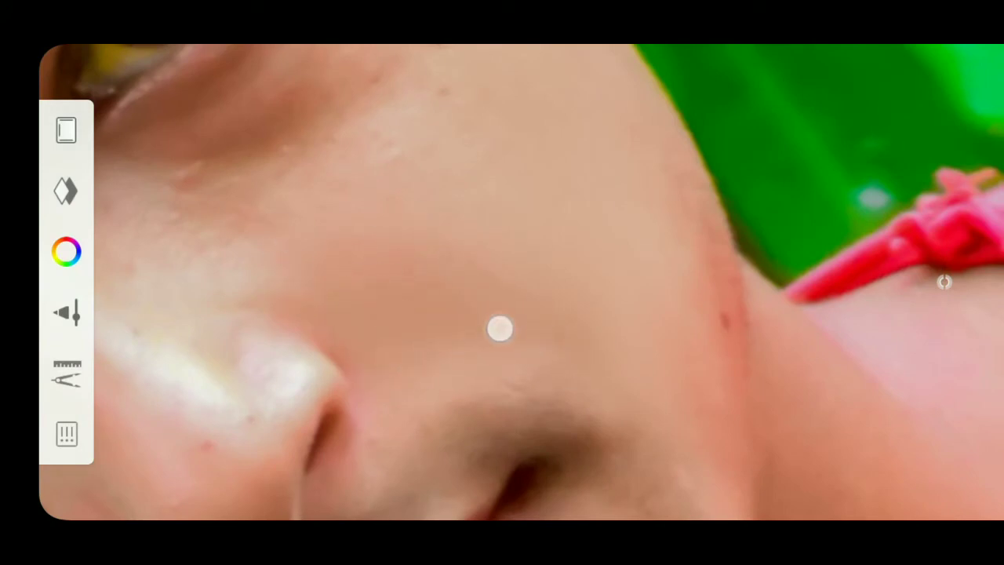
Step: Smudge the skin around the eye and along the nose toward the lips
{"action": "mouse_move", "coordinate": [576, 331]}
{"action": "left_mouse_down"}
{"action": "mouse_move", "coordinate": [585, 316]}
{"action": "mouse_move", "coordinate": [491, 99]}
{"action": "mouse_move", "coordinate": [615, 414]}
{"action": "left_mouse_up"}
{"action": "left_click_drag", "start_coordinate": [458, 236], "coordinate": [471, 164]}
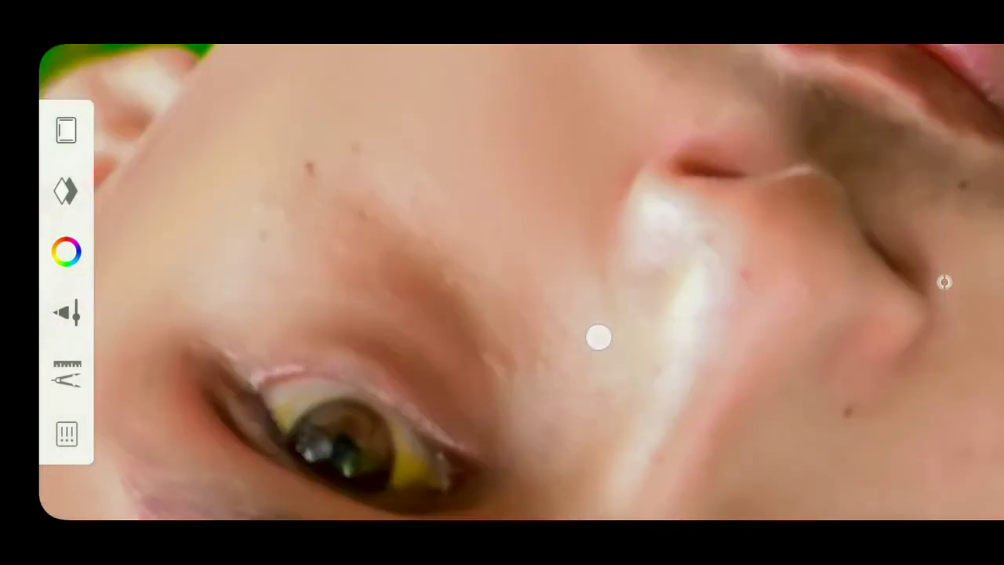
{"action": "left_click_drag", "start_coordinate": [472, 250], "coordinate": [455, 150]}
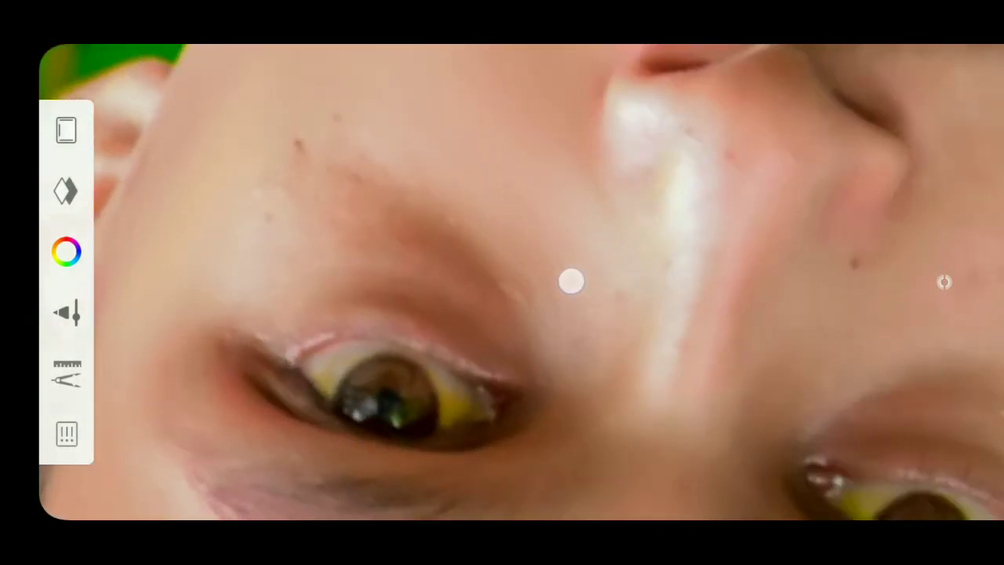
{"action": "mouse_move", "coordinate": [521, 188]}
{"action": "left_mouse_down"}
{"action": "mouse_move", "coordinate": [531, 242]}
{"action": "mouse_move", "coordinate": [520, 143]}
{"action": "mouse_move", "coordinate": [625, 281]}
{"action": "left_mouse_up"}
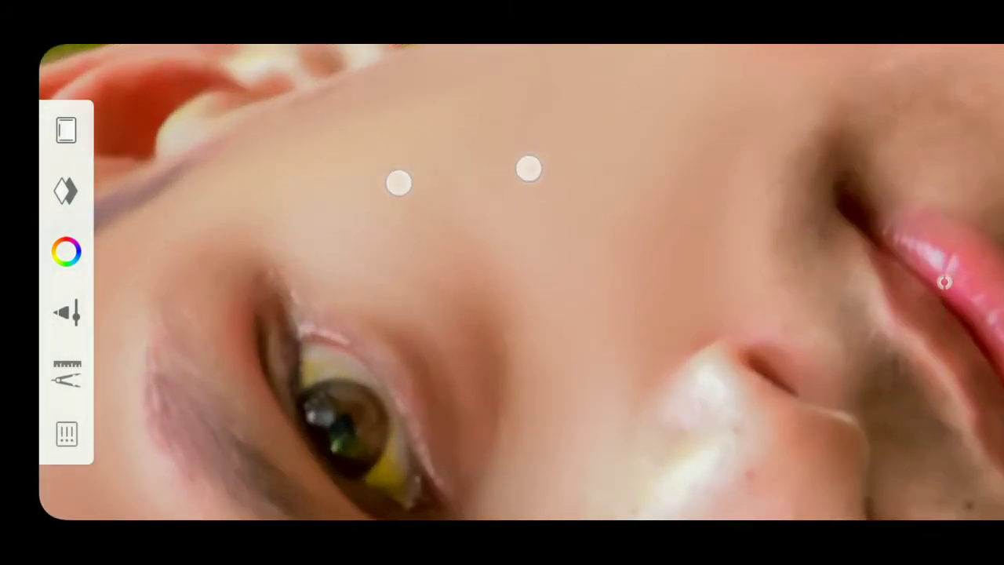
{"action": "left_click_drag", "start_coordinate": [397, 181], "coordinate": [411, 158]}
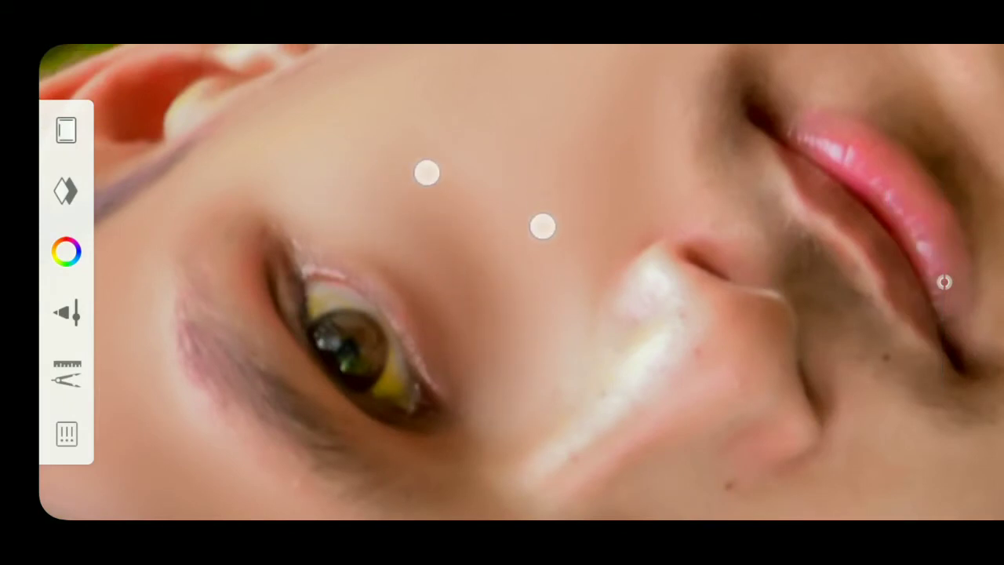
{"action": "left_click_drag", "start_coordinate": [427, 173], "coordinate": [489, 251]}
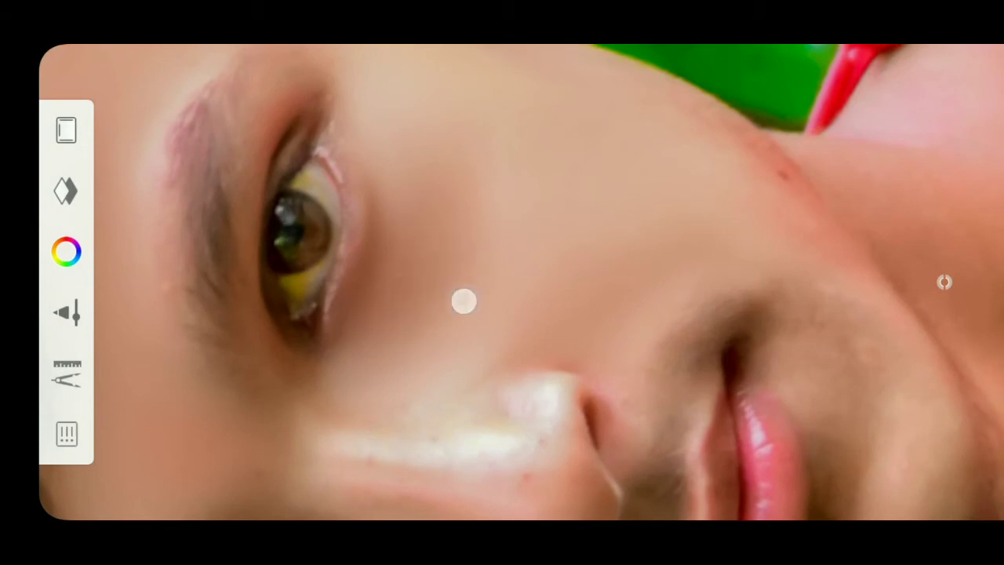
Step: Smudge the skin around the lips and chin, rotating the view upright
{"action": "left_click_drag", "start_coordinate": [463, 301], "coordinate": [385, 227]}
{"action": "left_click_drag", "start_coordinate": [475, 164], "coordinate": [368, 101]}
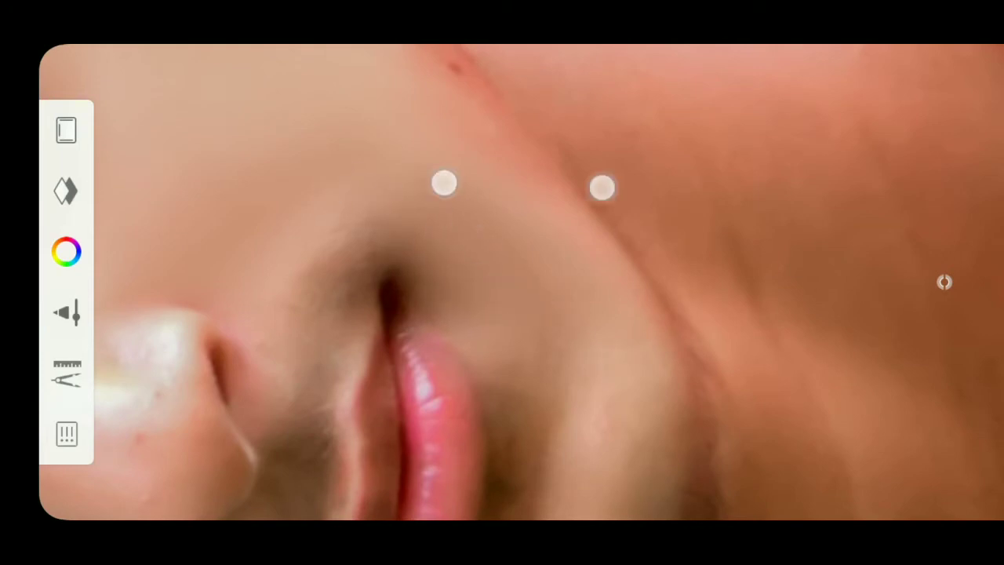
{"action": "left_click_drag", "start_coordinate": [444, 182], "coordinate": [486, 141]}
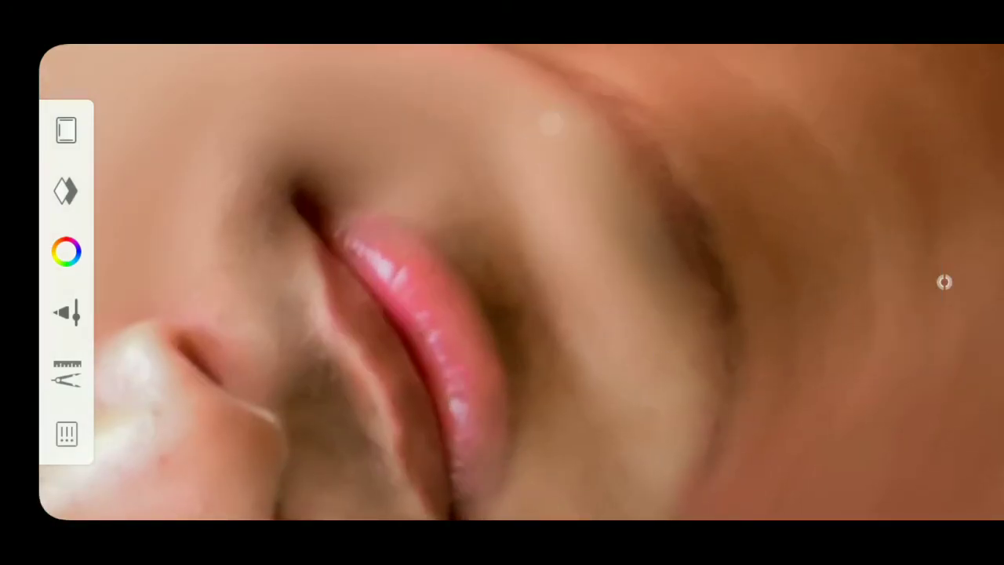
{"action": "left_click_drag", "start_coordinate": [552, 122], "coordinate": [499, 176]}
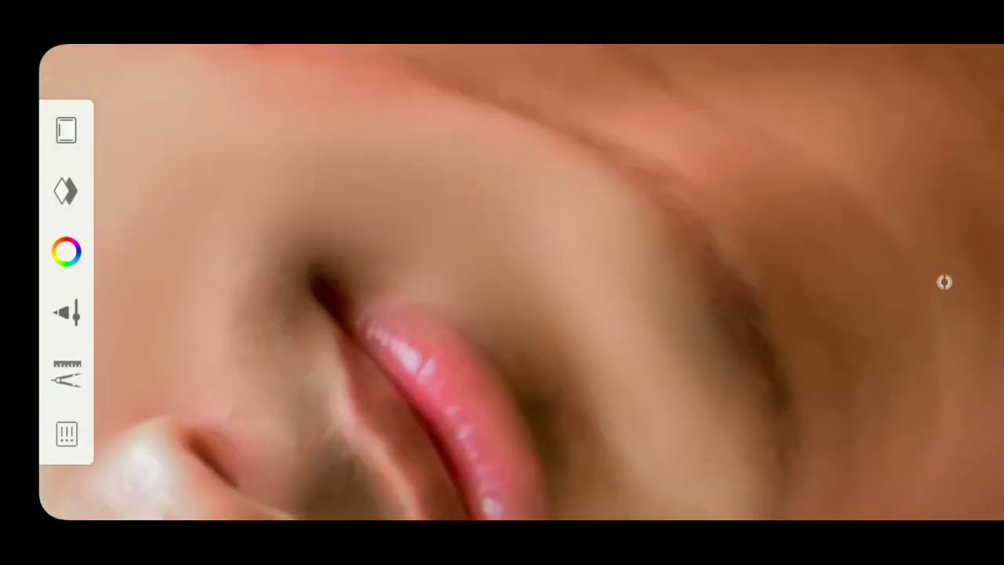
{"action": "left_click_drag", "start_coordinate": [541, 274], "coordinate": [526, 180]}
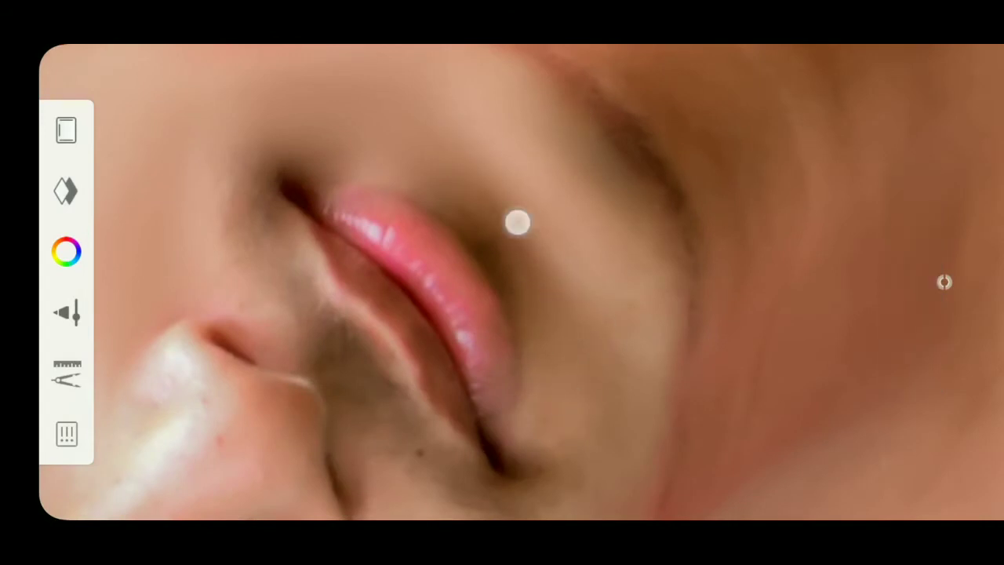
{"action": "mouse_move", "coordinate": [374, 103]}
{"action": "left_mouse_down"}
{"action": "mouse_move", "coordinate": [530, 104]}
{"action": "mouse_move", "coordinate": [628, 205]}
{"action": "left_mouse_up"}
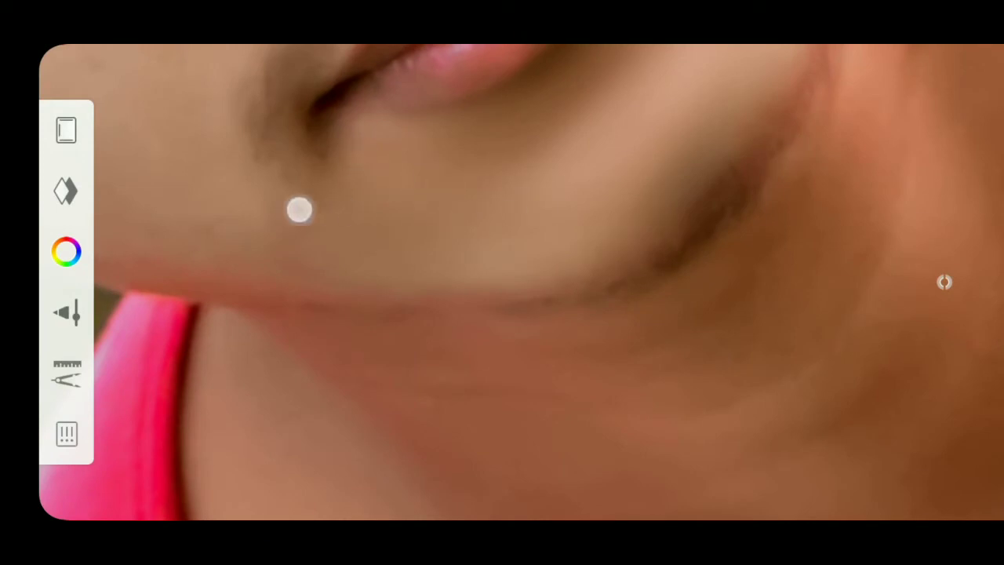
{"action": "left_click_drag", "start_coordinate": [299, 209], "coordinate": [322, 231]}
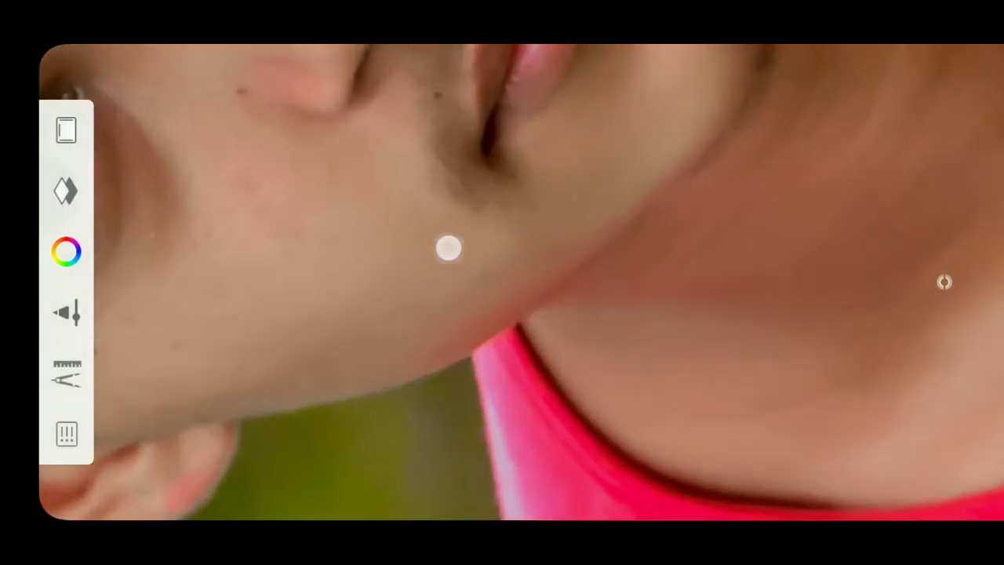
{"action": "left_click_drag", "start_coordinate": [394, 311], "coordinate": [399, 251]}
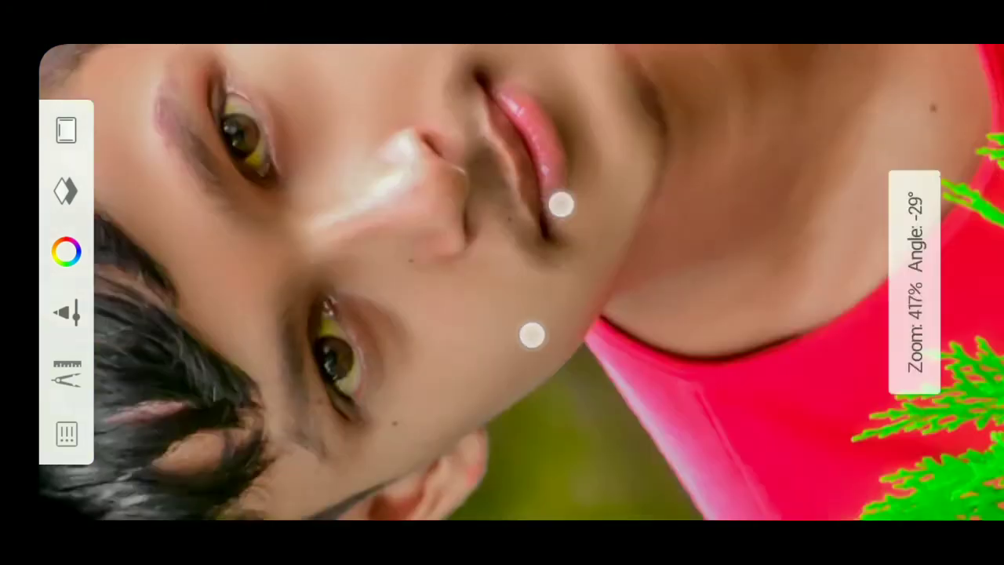
Step: Smooth the chin, lower cheek near the ear, and skin under the eye
{"action": "left_click_drag", "start_coordinate": [488, 303], "coordinate": [386, 122]}
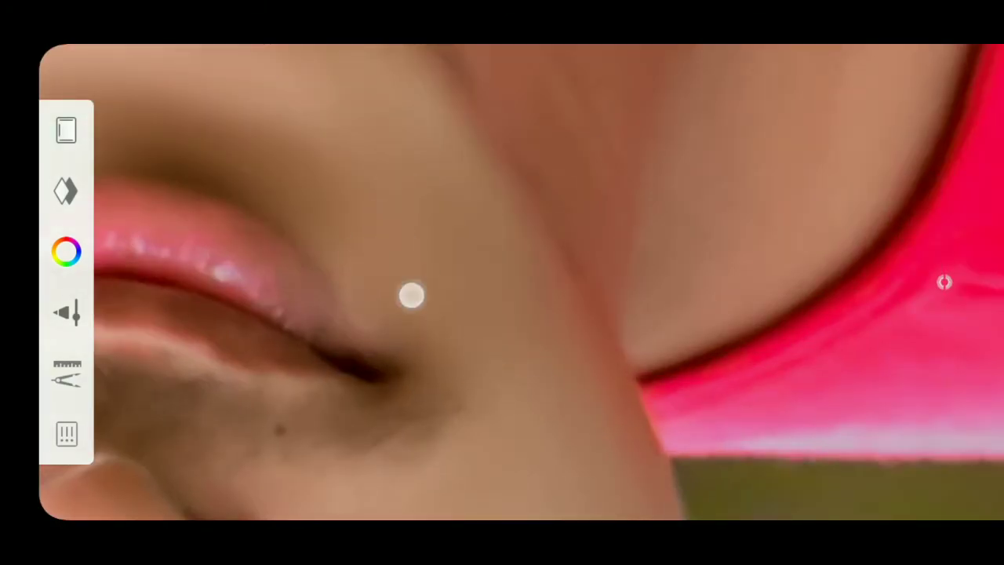
{"action": "mouse_move", "coordinate": [412, 295]}
{"action": "left_mouse_down"}
{"action": "mouse_move", "coordinate": [397, 117]}
{"action": "mouse_move", "coordinate": [464, 324]}
{"action": "left_mouse_up"}
{"action": "mouse_move", "coordinate": [518, 360]}
{"action": "left_mouse_down"}
{"action": "mouse_move", "coordinate": [416, 134]}
{"action": "mouse_move", "coordinate": [376, 208]}
{"action": "left_mouse_up"}
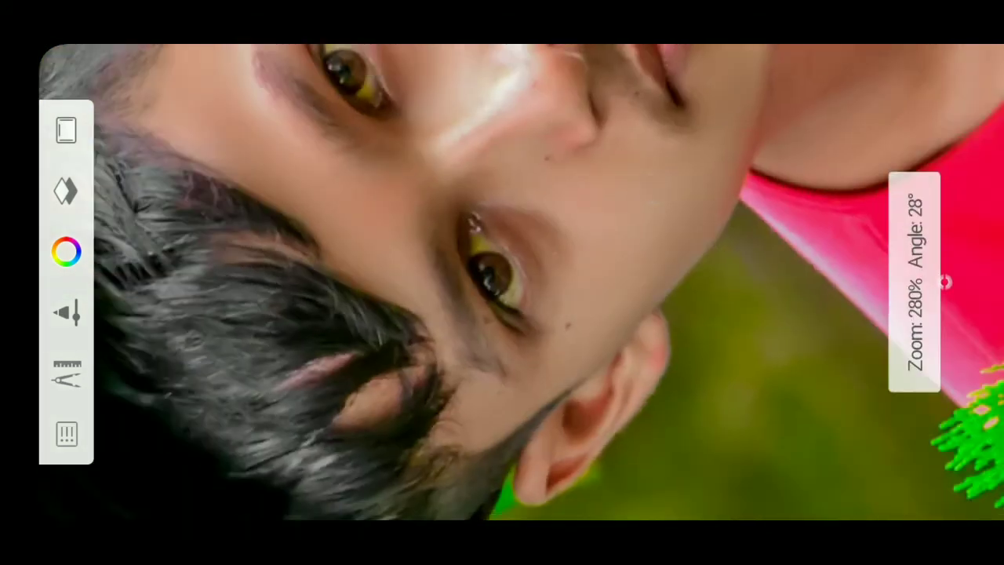
{"action": "mouse_move", "coordinate": [559, 284]}
{"action": "left_mouse_down"}
{"action": "mouse_move", "coordinate": [531, 146]}
{"action": "mouse_move", "coordinate": [539, 206]}
{"action": "left_mouse_up"}
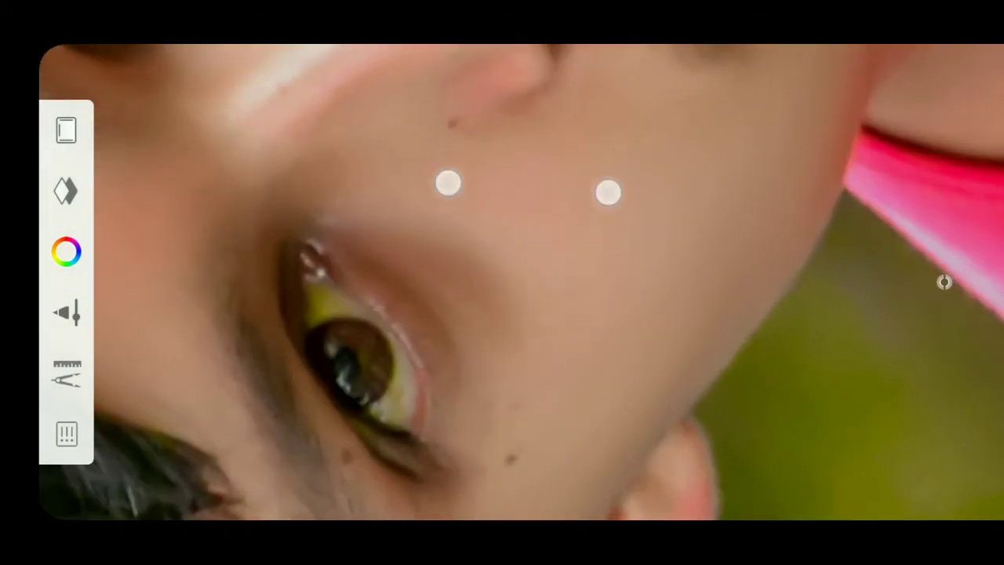
{"action": "left_click_drag", "start_coordinate": [448, 181], "coordinate": [502, 213]}
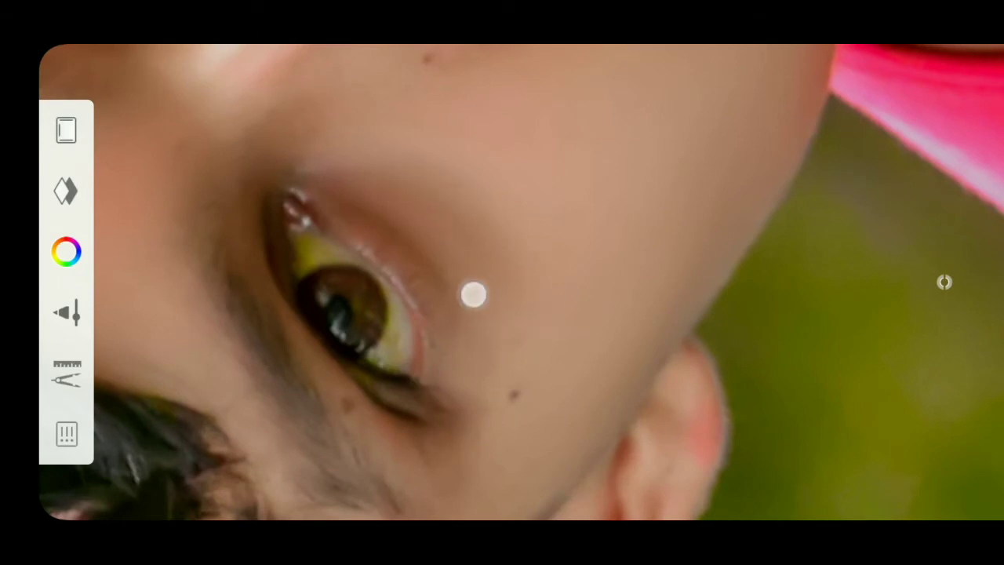
{"action": "left_click_drag", "start_coordinate": [503, 405], "coordinate": [591, 184]}
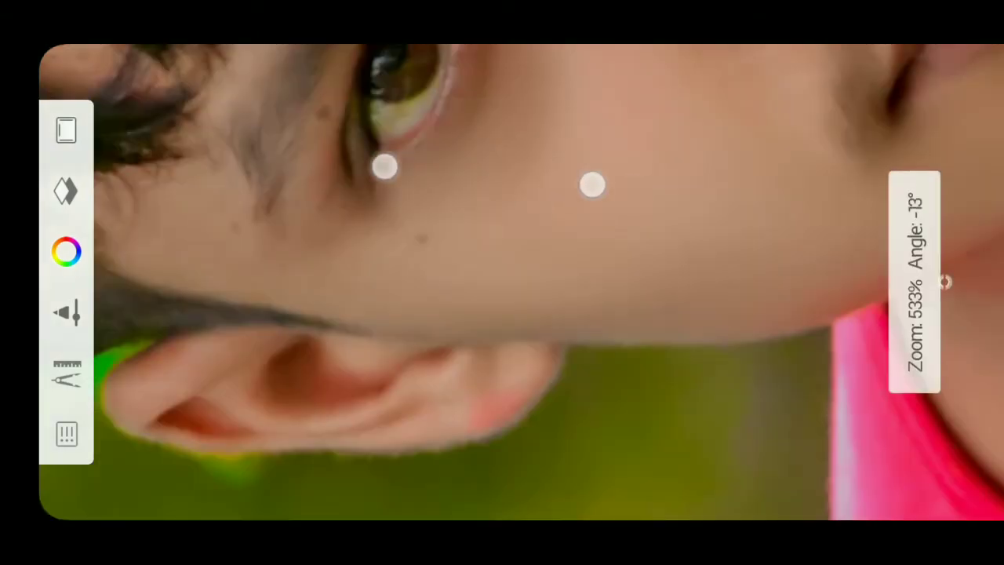
{"action": "left_click_drag", "start_coordinate": [384, 166], "coordinate": [218, 201]}
{"action": "left_click_drag", "start_coordinate": [641, 305], "coordinate": [679, 193]}
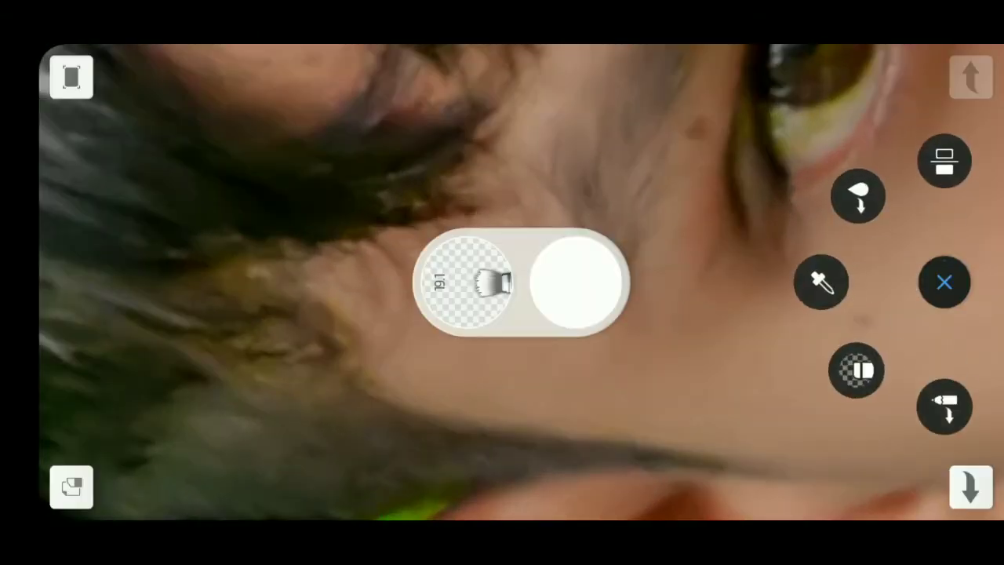
Step: Smudge the cheek and neck skin, then move over to the nose
{"action": "left_click_drag", "start_coordinate": [541, 366], "coordinate": [532, 280]}
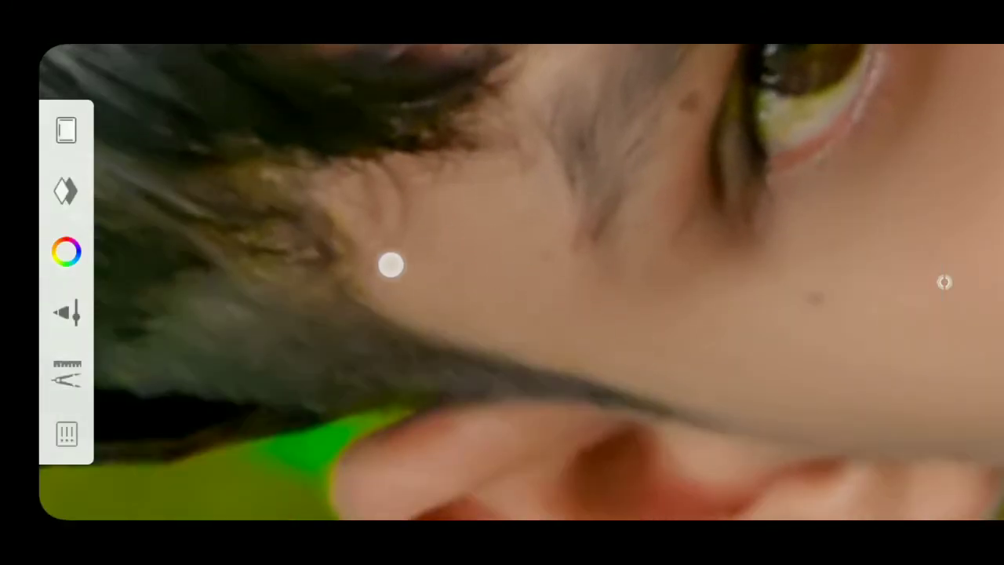
{"action": "mouse_move", "coordinate": [539, 328]}
{"action": "left_mouse_down"}
{"action": "mouse_move", "coordinate": [654, 327]}
{"action": "mouse_move", "coordinate": [682, 317]}
{"action": "mouse_move", "coordinate": [682, 211]}
{"action": "left_mouse_up"}
{"action": "left_click_drag", "start_coordinate": [603, 124], "coordinate": [650, 165]}
{"action": "left_click_drag", "start_coordinate": [494, 144], "coordinate": [552, 249]}
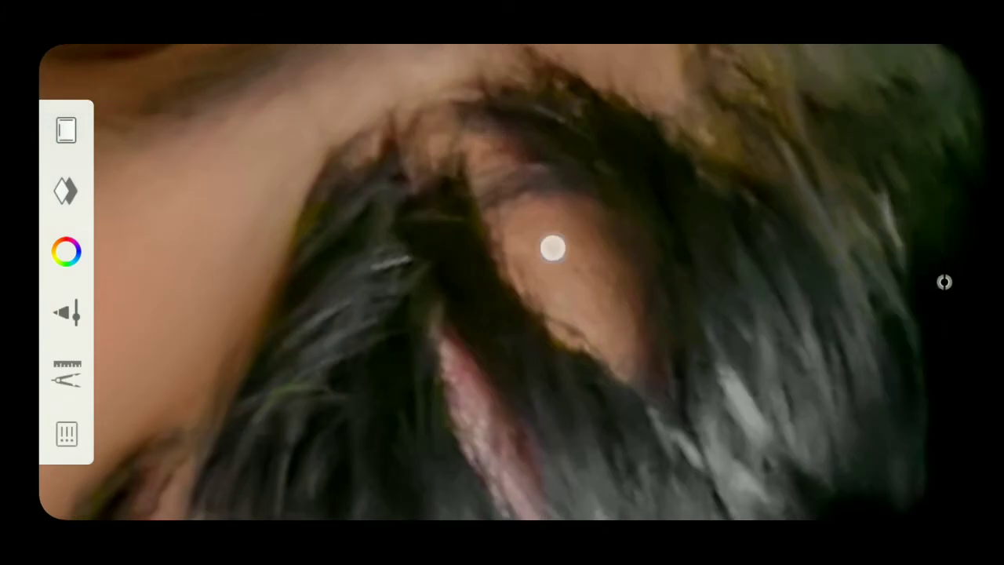
{"action": "mouse_move", "coordinate": [619, 336]}
{"action": "left_mouse_down"}
{"action": "mouse_move", "coordinate": [661, 175]}
{"action": "mouse_move", "coordinate": [592, 215]}
{"action": "left_mouse_up"}
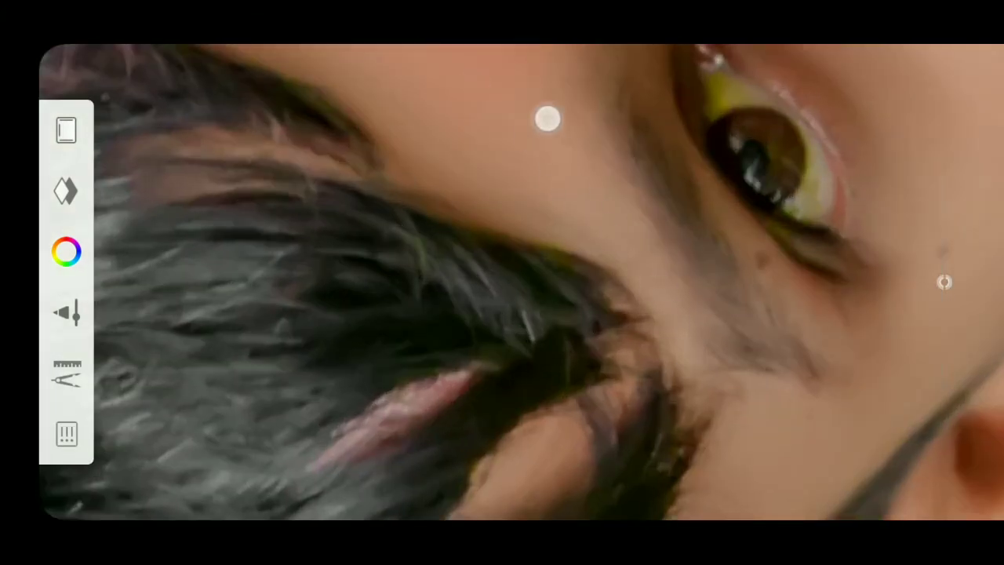
{"action": "left_click_drag", "start_coordinate": [560, 275], "coordinate": [541, 258]}
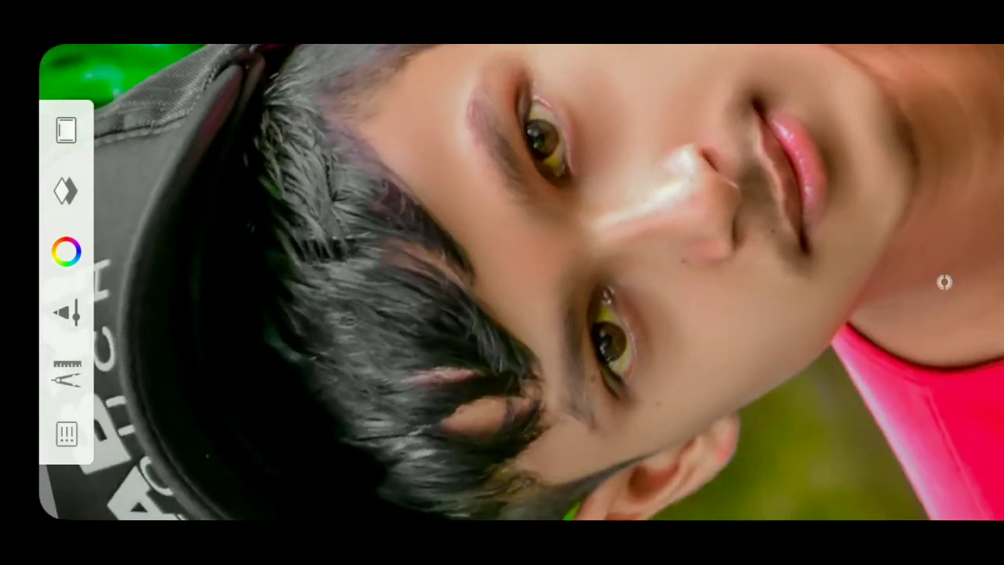
{"action": "left_click_drag", "start_coordinate": [549, 204], "coordinate": [813, 193]}
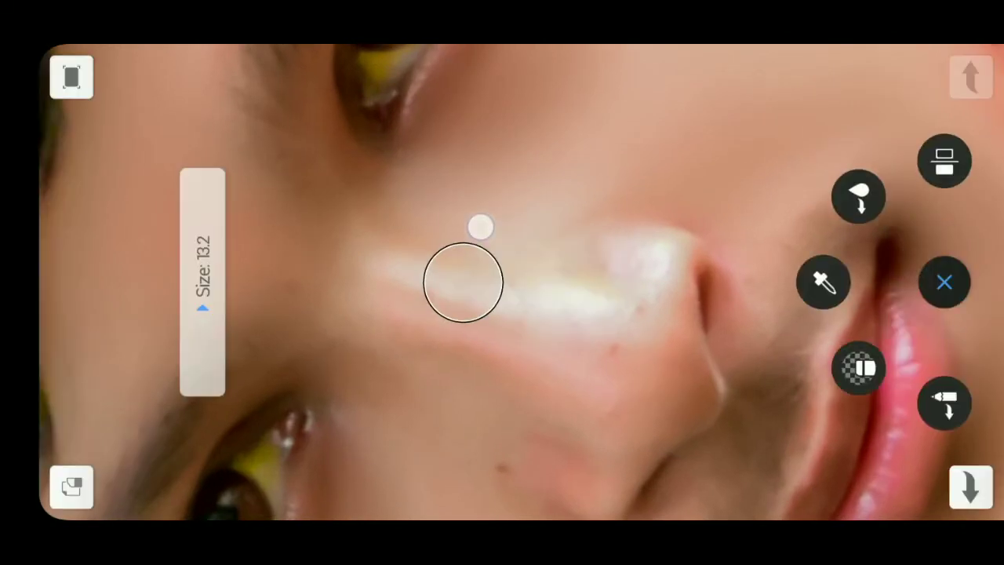
Step: Set the Smudge brush to size 16.5 and blend the nose, nostril and upper lip
{"action": "mouse_move", "coordinate": [479, 224]}
{"action": "left_mouse_down"}
{"action": "mouse_move", "coordinate": [466, 220]}
{"action": "mouse_move", "coordinate": [481, 253]}
{"action": "left_mouse_up"}
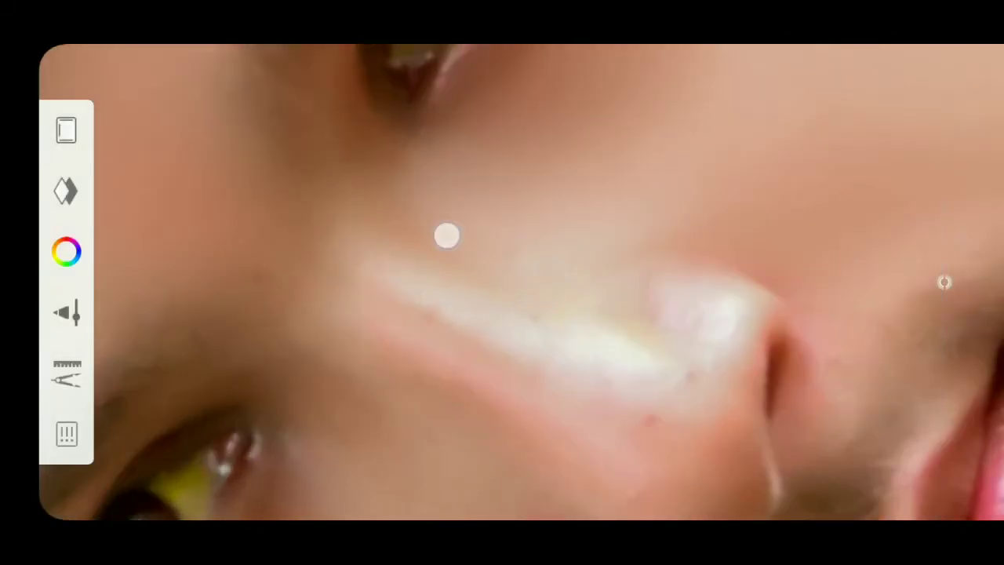
{"action": "left_click_drag", "start_coordinate": [470, 348], "coordinate": [251, 219]}
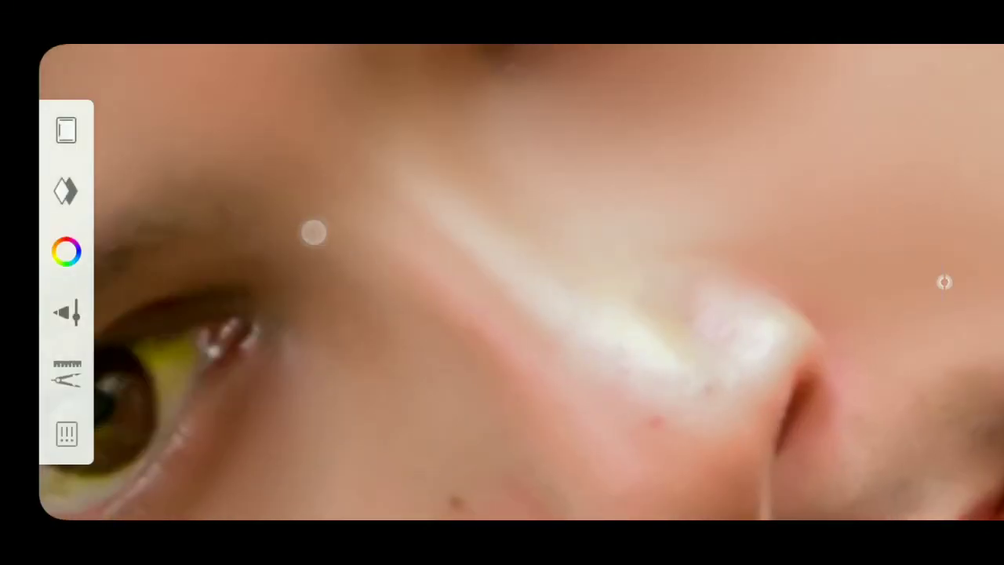
{"action": "left_click_drag", "start_coordinate": [314, 231], "coordinate": [437, 137]}
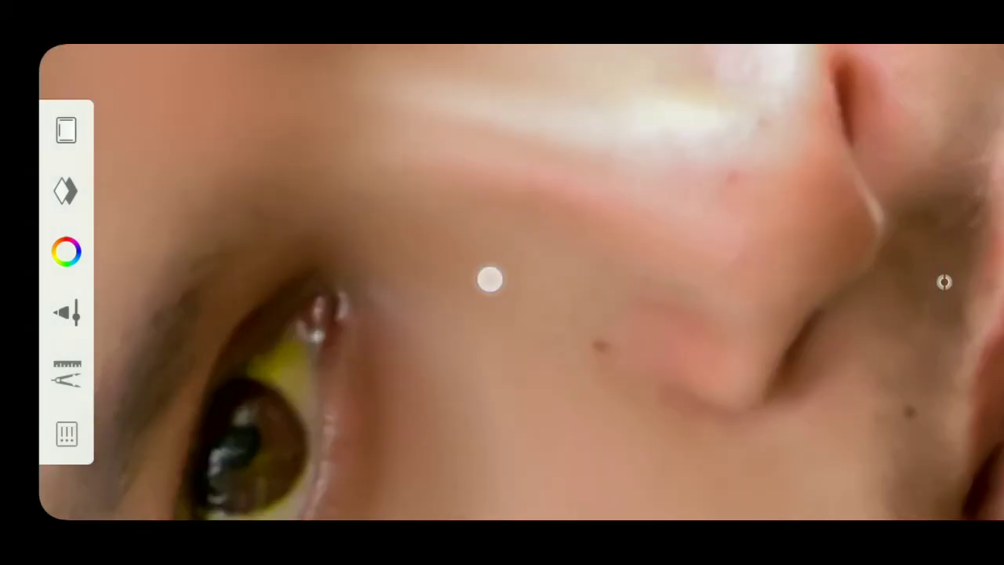
{"action": "mouse_move", "coordinate": [489, 278]}
{"action": "left_mouse_down"}
{"action": "mouse_move", "coordinate": [512, 284]}
{"action": "mouse_move", "coordinate": [444, 81]}
{"action": "mouse_move", "coordinate": [553, 337]}
{"action": "left_mouse_up"}
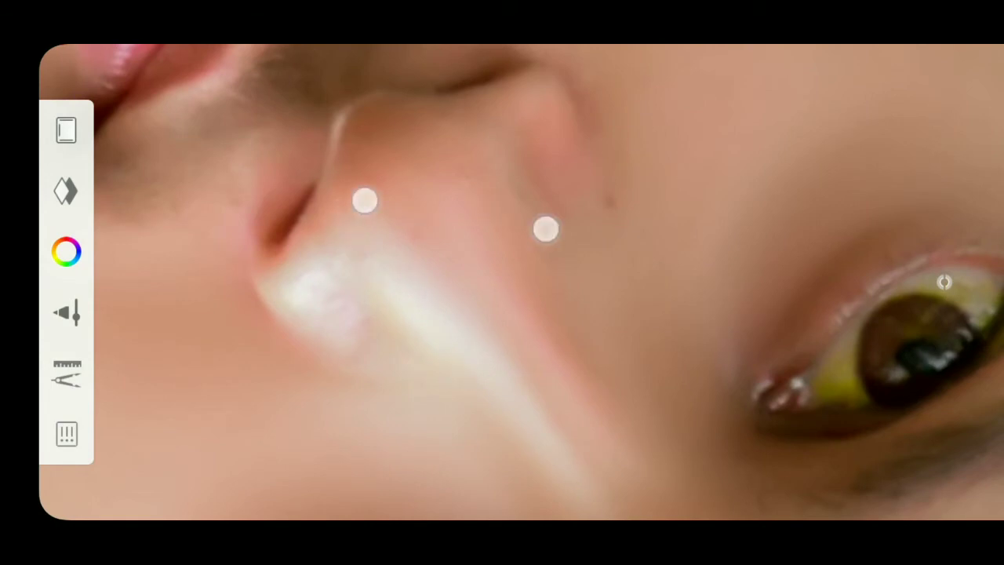
{"action": "left_click_drag", "start_coordinate": [364, 199], "coordinate": [347, 260]}
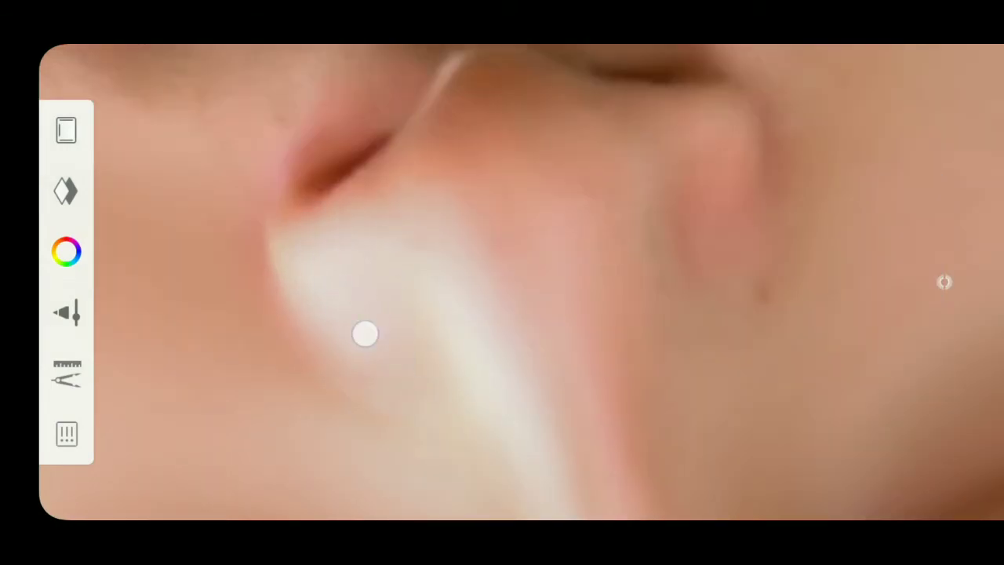
{"action": "mouse_move", "coordinate": [365, 333]}
{"action": "left_mouse_down"}
{"action": "mouse_move", "coordinate": [382, 117]}
{"action": "mouse_move", "coordinate": [452, 224]}
{"action": "left_mouse_up"}
{"action": "left_click_drag", "start_coordinate": [528, 160], "coordinate": [494, 296]}
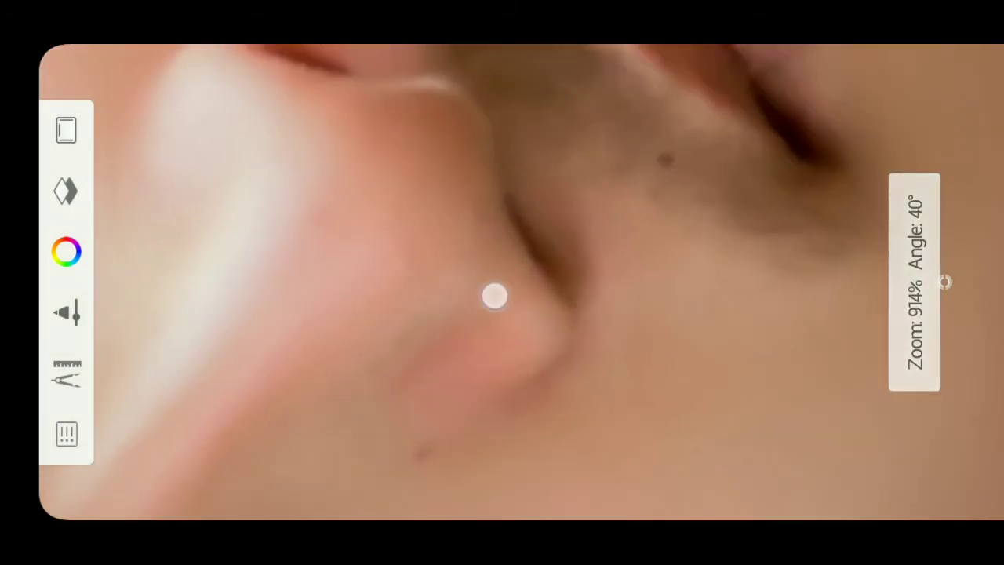
{"action": "mouse_move", "coordinate": [324, 205]}
{"action": "left_mouse_down"}
{"action": "mouse_move", "coordinate": [406, 240]}
{"action": "mouse_move", "coordinate": [488, 329]}
{"action": "left_mouse_up"}
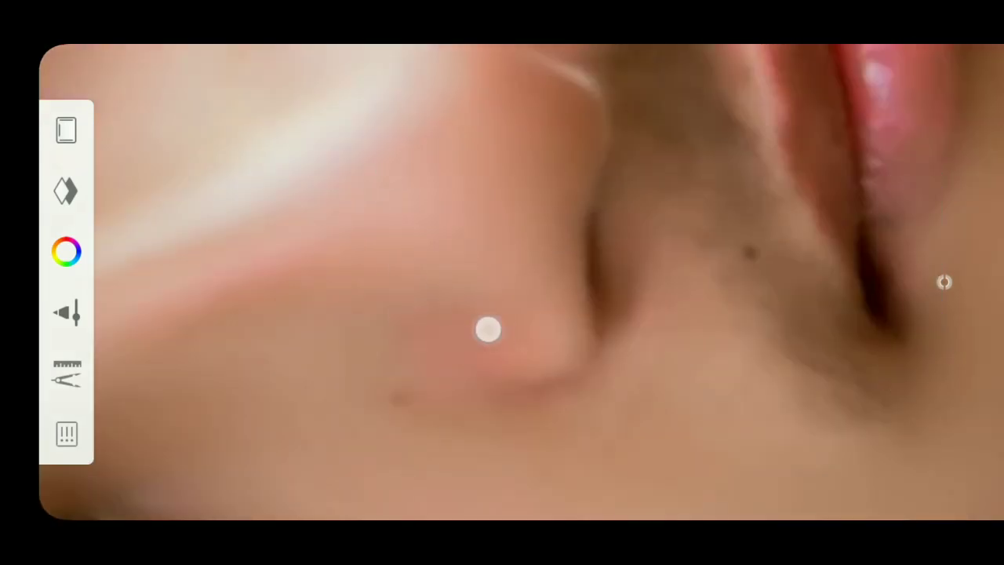
Step: Blend the cheek skin beside the nose and lips
{"action": "left_click_drag", "start_coordinate": [566, 360], "coordinate": [886, 314]}
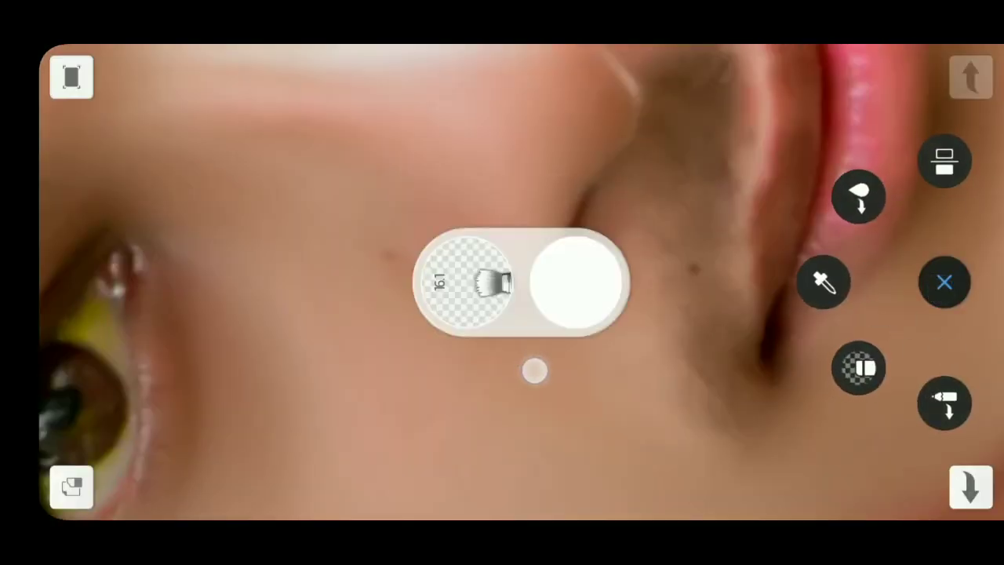
{"action": "left_click_drag", "start_coordinate": [534, 369], "coordinate": [354, 182]}
{"action": "left_click_drag", "start_coordinate": [415, 291], "coordinate": [477, 250]}
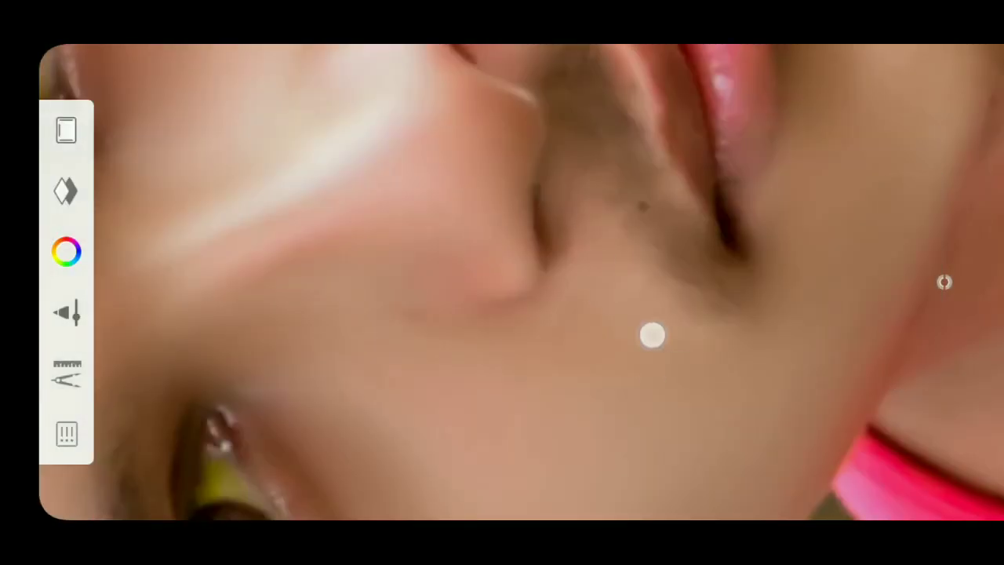
{"action": "left_click_drag", "start_coordinate": [528, 115], "coordinate": [583, 271]}
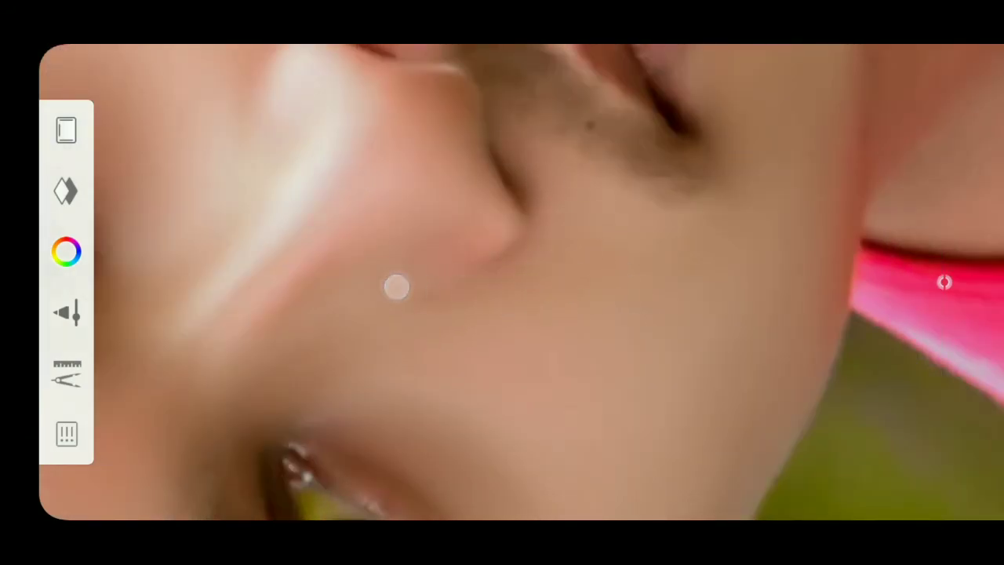
{"action": "mouse_move", "coordinate": [396, 287]}
{"action": "left_mouse_down"}
{"action": "mouse_move", "coordinate": [619, 175]}
{"action": "mouse_move", "coordinate": [539, 246]}
{"action": "left_mouse_up"}
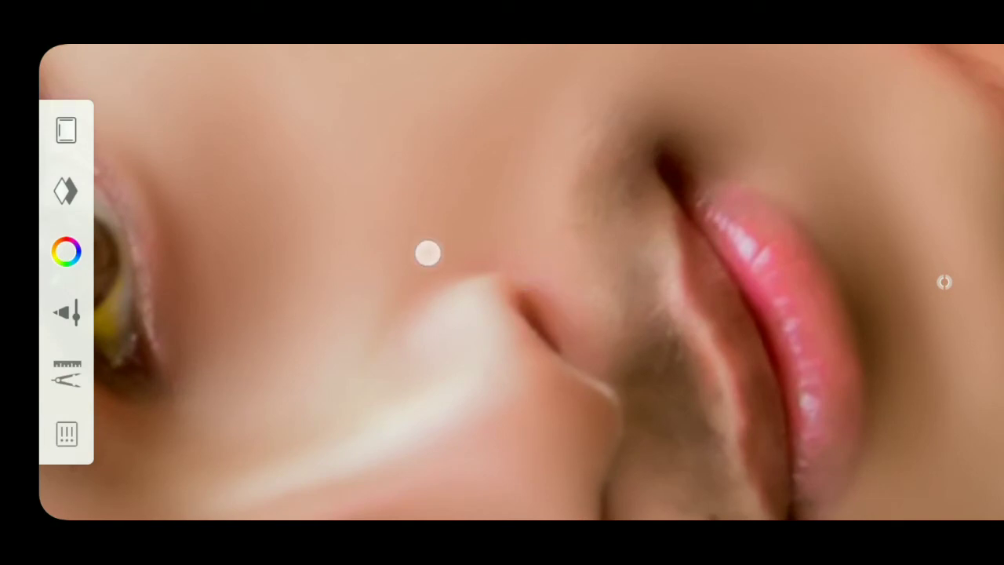
{"action": "mouse_move", "coordinate": [397, 322]}
{"action": "left_mouse_down"}
{"action": "mouse_move", "coordinate": [439, 282]}
{"action": "mouse_move", "coordinate": [381, 181]}
{"action": "left_mouse_up"}
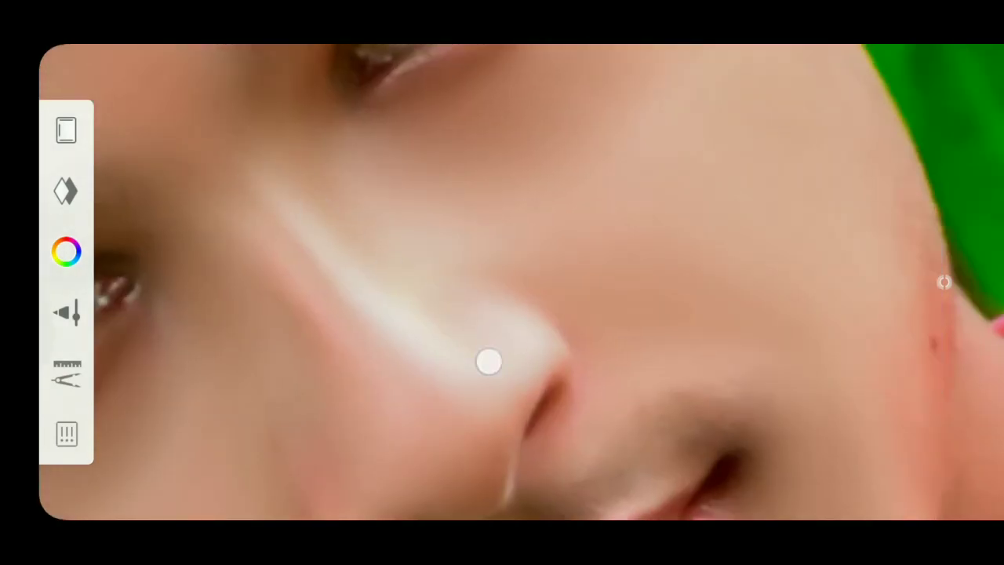
{"action": "mouse_move", "coordinate": [488, 358]}
{"action": "left_mouse_down"}
{"action": "mouse_move", "coordinate": [495, 159]}
{"action": "mouse_move", "coordinate": [633, 100]}
{"action": "left_mouse_up"}
Step: Smooth the skin under and around both eyes and the nose bridge
{"action": "mouse_move", "coordinate": [354, 189]}
{"action": "left_mouse_down"}
{"action": "mouse_move", "coordinate": [383, 141]}
{"action": "mouse_move", "coordinate": [428, 188]}
{"action": "mouse_move", "coordinate": [420, 164]}
{"action": "left_mouse_up"}
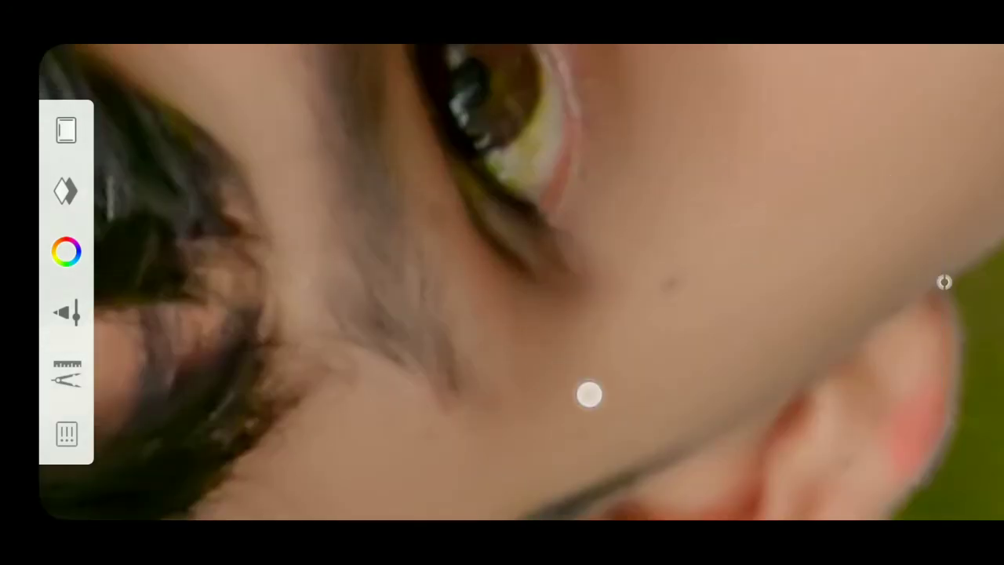
{"action": "left_click_drag", "start_coordinate": [590, 395], "coordinate": [589, 224]}
{"action": "left_click_drag", "start_coordinate": [428, 161], "coordinate": [379, 162]}
{"action": "left_click_drag", "start_coordinate": [614, 405], "coordinate": [688, 188]}
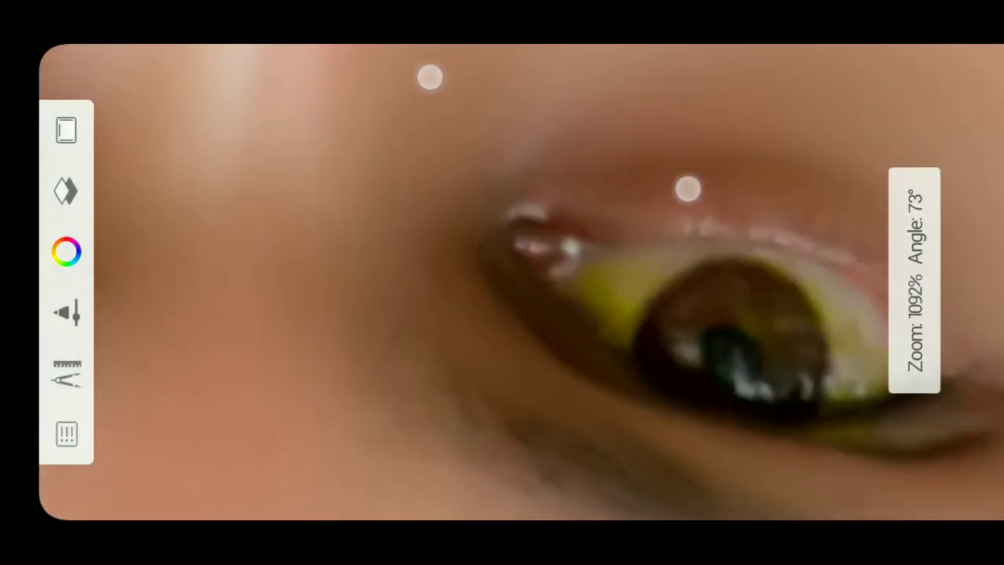
{"action": "mouse_move", "coordinate": [552, 134]}
{"action": "left_mouse_down"}
{"action": "mouse_move", "coordinate": [647, 240]}
{"action": "mouse_move", "coordinate": [690, 148]}
{"action": "left_mouse_up"}
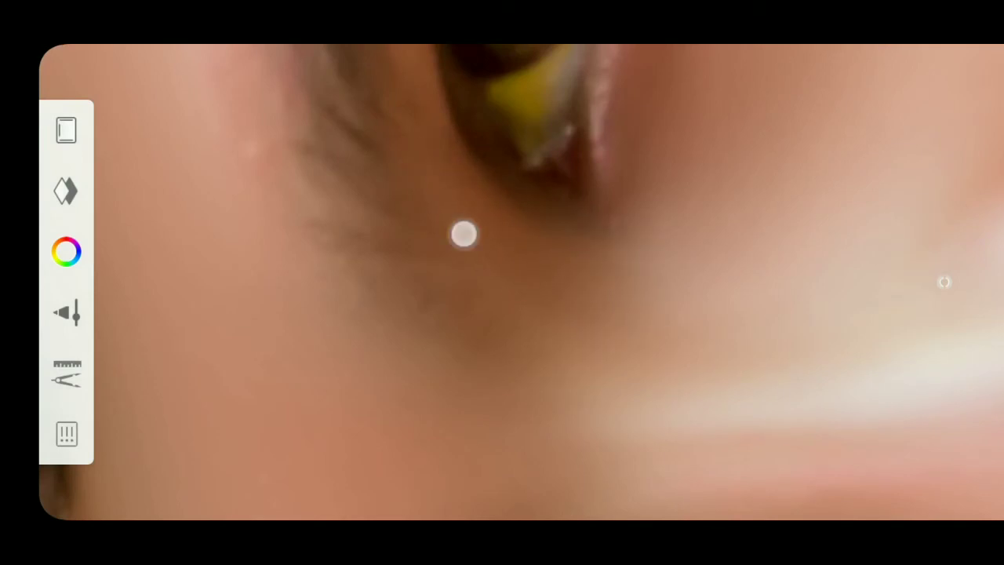
{"action": "mouse_move", "coordinate": [463, 234]}
{"action": "left_mouse_down"}
{"action": "mouse_move", "coordinate": [457, 130]}
{"action": "mouse_move", "coordinate": [404, 175]}
{"action": "mouse_move", "coordinate": [614, 297]}
{"action": "left_mouse_up"}
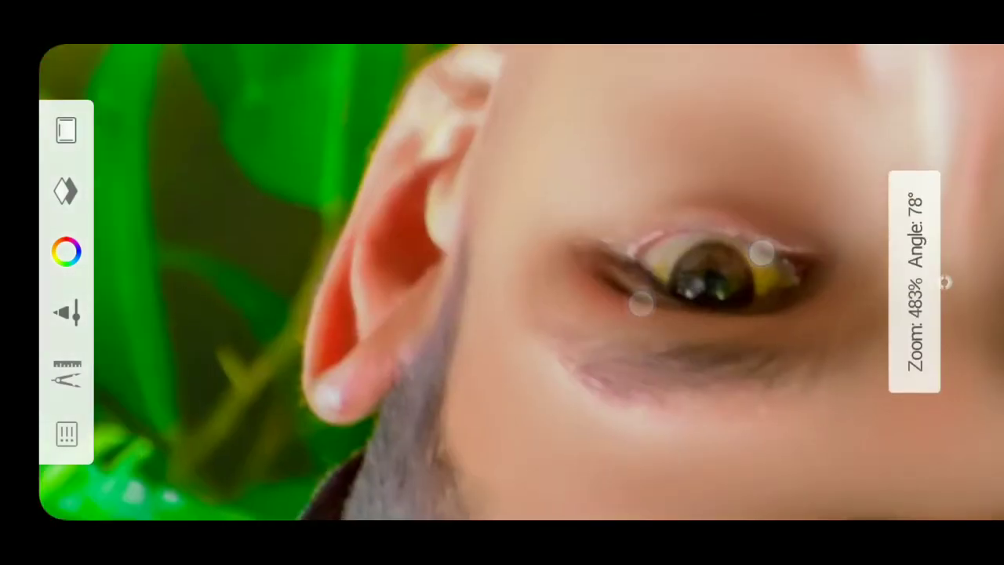
Step: Smudge the nose, cheek edge and ear, then zoom out to check the face
{"action": "mouse_move", "coordinate": [727, 406]}
{"action": "left_mouse_down"}
{"action": "mouse_move", "coordinate": [601, 168]}
{"action": "mouse_move", "coordinate": [525, 79]}
{"action": "mouse_move", "coordinate": [567, 142]}
{"action": "left_mouse_up"}
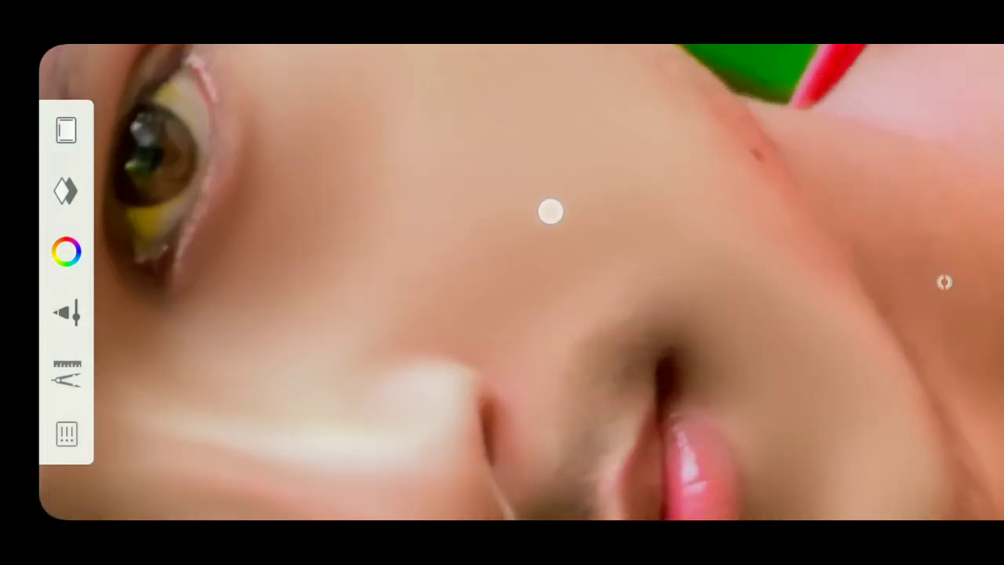
{"action": "mouse_move", "coordinate": [545, 301]}
{"action": "left_mouse_down"}
{"action": "mouse_move", "coordinate": [549, 278]}
{"action": "mouse_move", "coordinate": [428, 170]}
{"action": "mouse_move", "coordinate": [448, 196]}
{"action": "mouse_move", "coordinate": [630, 314]}
{"action": "mouse_move", "coordinate": [468, 160]}
{"action": "left_mouse_up"}
{"action": "mouse_move", "coordinate": [519, 376]}
{"action": "left_mouse_down"}
{"action": "mouse_move", "coordinate": [581, 360]}
{"action": "mouse_move", "coordinate": [633, 363]}
{"action": "left_mouse_up"}
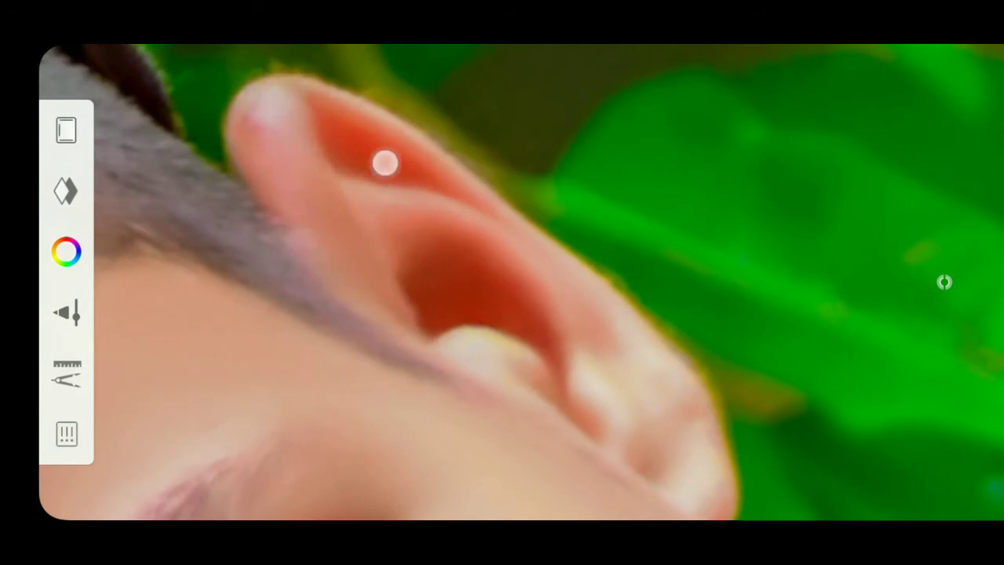
{"action": "mouse_move", "coordinate": [365, 247]}
{"action": "left_mouse_down"}
{"action": "mouse_move", "coordinate": [526, 100]}
{"action": "mouse_move", "coordinate": [453, 291]}
{"action": "left_mouse_up"}
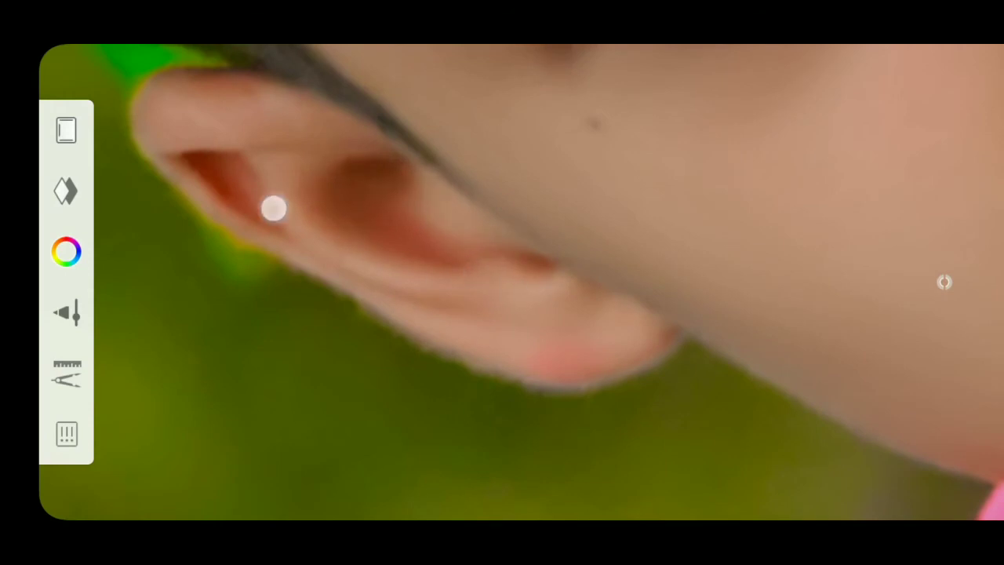
{"action": "mouse_move", "coordinate": [300, 189]}
{"action": "left_mouse_down"}
{"action": "mouse_move", "coordinate": [399, 190]}
{"action": "mouse_move", "coordinate": [502, 145]}
{"action": "mouse_move", "coordinate": [578, 172]}
{"action": "left_mouse_up"}
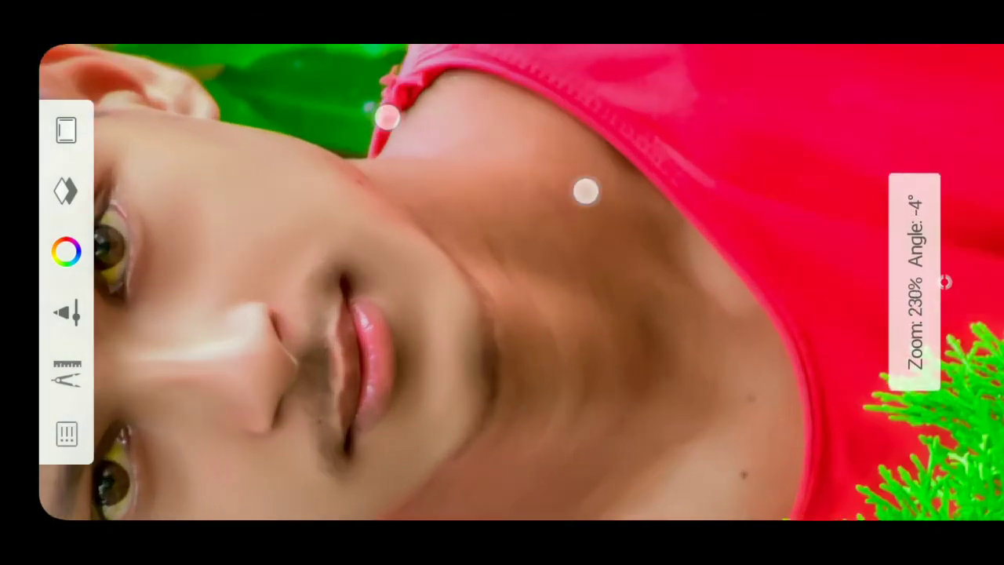
Step: Smudge the skin between the lips and neck down to the red shirt edge
{"action": "left_click_drag", "start_coordinate": [388, 117], "coordinate": [527, 284]}
{"action": "left_click_drag", "start_coordinate": [583, 363], "coordinate": [684, 269]}
{"action": "left_click_drag", "start_coordinate": [538, 162], "coordinate": [315, 72]}
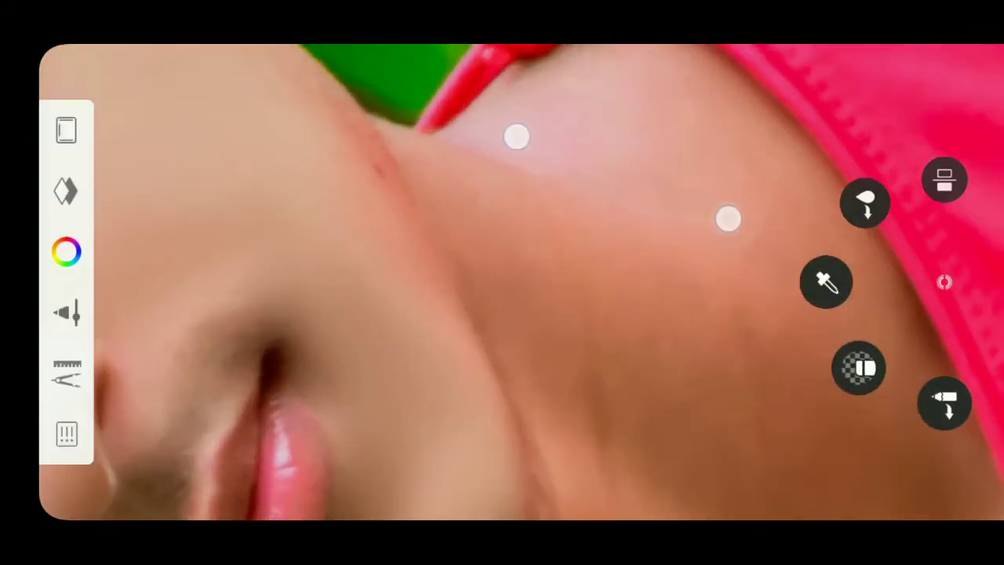
{"action": "left_click_drag", "start_coordinate": [516, 135], "coordinate": [416, 160]}
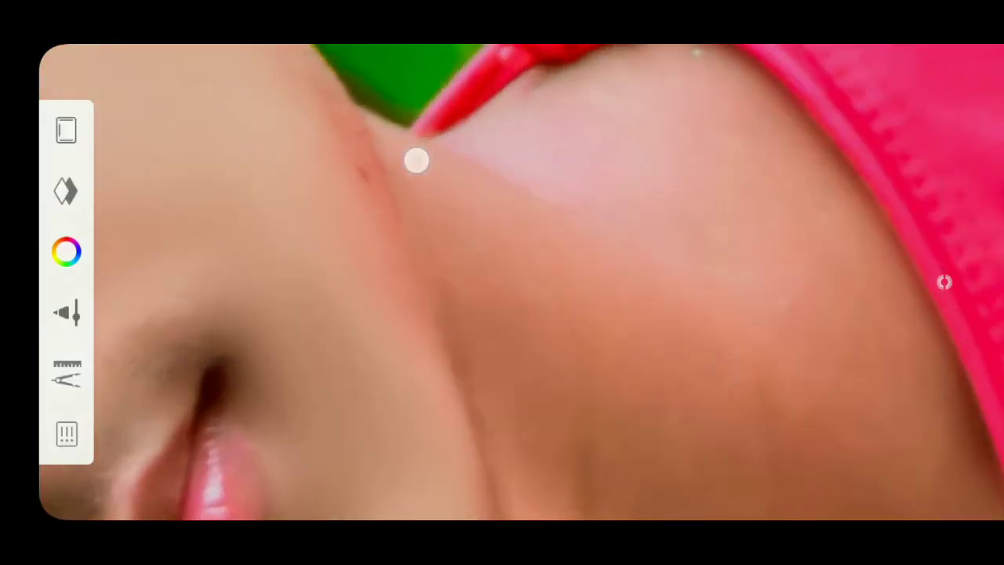
{"action": "left_click_drag", "start_coordinate": [692, 137], "coordinate": [602, 192]}
{"action": "left_click_drag", "start_coordinate": [671, 414], "coordinate": [553, 215]}
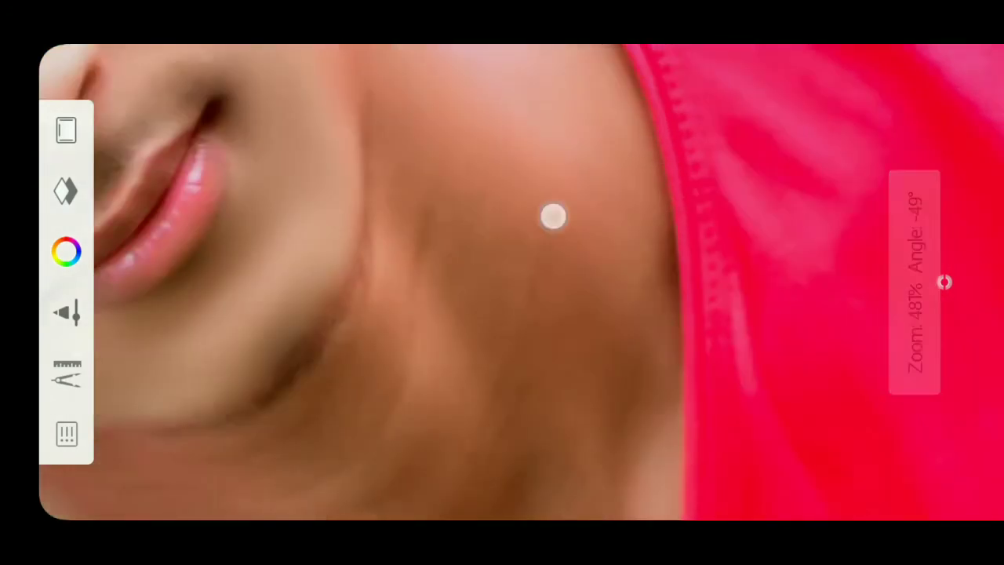
{"action": "left_click_drag", "start_coordinate": [464, 181], "coordinate": [521, 97]}
{"action": "left_click_drag", "start_coordinate": [707, 173], "coordinate": [704, 343]}
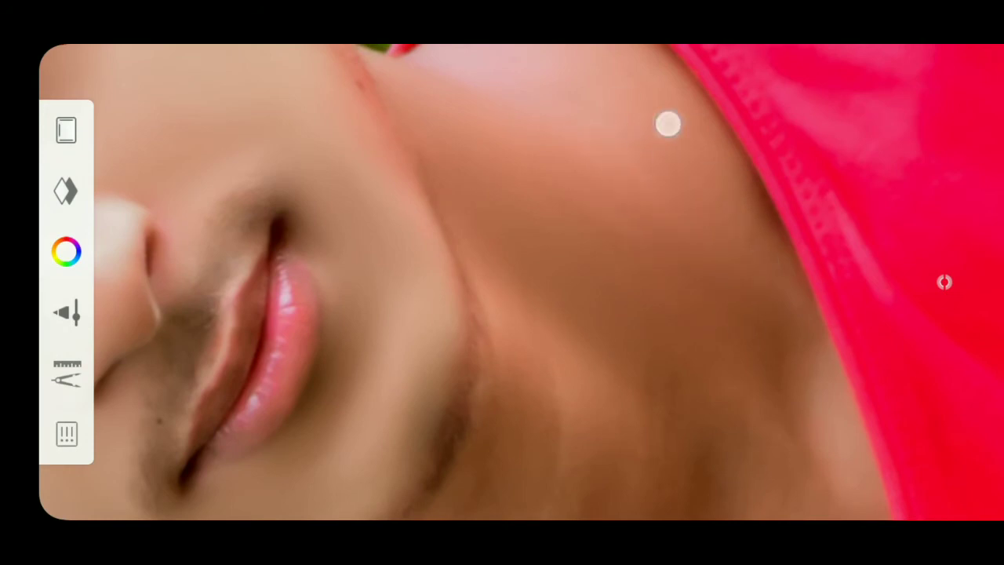
{"action": "left_click_drag", "start_coordinate": [796, 392], "coordinate": [632, 276]}
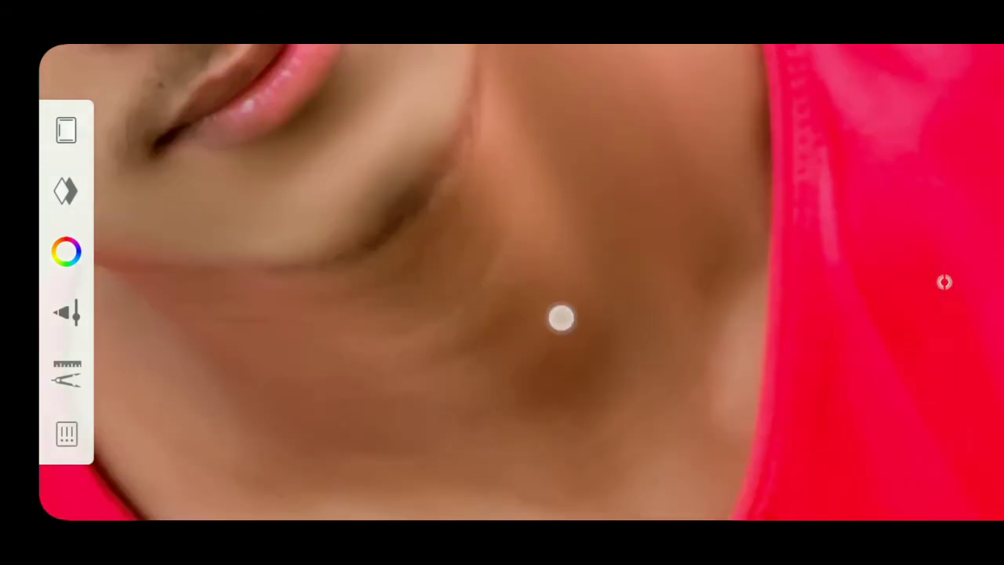
{"action": "mouse_move", "coordinate": [560, 316]}
{"action": "left_mouse_down"}
{"action": "mouse_move", "coordinate": [565, 110]}
{"action": "mouse_move", "coordinate": [760, 324]}
{"action": "mouse_move", "coordinate": [627, 235]}
{"action": "left_mouse_up"}
Step: Blend the neckline and collarbone skin
{"action": "mouse_move", "coordinate": [703, 190]}
{"action": "left_mouse_down"}
{"action": "mouse_move", "coordinate": [581, 327]}
{"action": "mouse_move", "coordinate": [632, 222]}
{"action": "mouse_move", "coordinate": [616, 399]}
{"action": "left_mouse_up"}
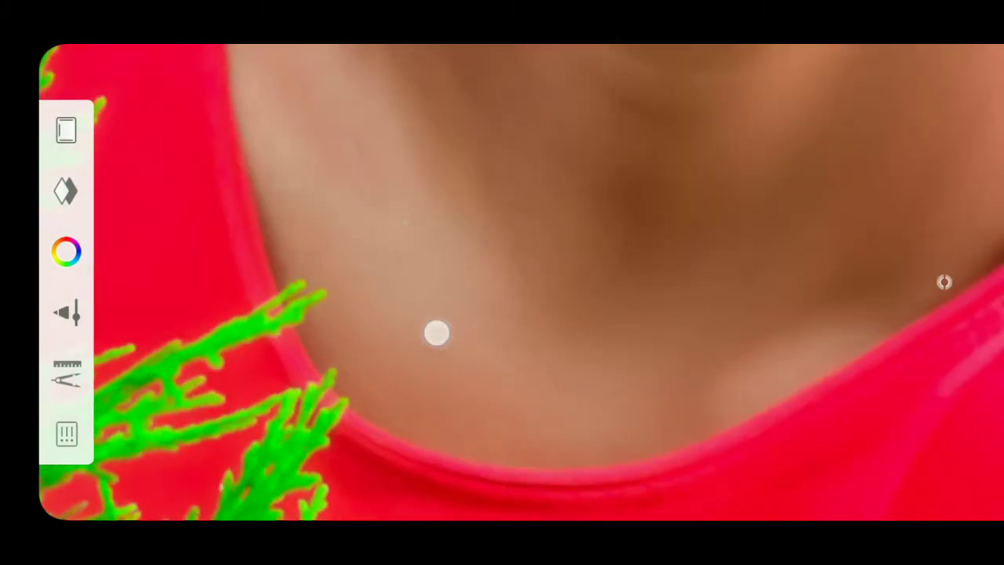
{"action": "left_click_drag", "start_coordinate": [791, 332], "coordinate": [665, 388]}
{"action": "left_click_drag", "start_coordinate": [651, 314], "coordinate": [656, 182]}
{"action": "mouse_move", "coordinate": [478, 177]}
{"action": "left_mouse_down"}
{"action": "mouse_move", "coordinate": [552, 358]}
{"action": "mouse_move", "coordinate": [629, 259]}
{"action": "left_mouse_up"}
{"action": "left_click_drag", "start_coordinate": [478, 266], "coordinate": [377, 149]}
{"action": "mouse_move", "coordinate": [558, 347]}
{"action": "left_mouse_down"}
{"action": "mouse_move", "coordinate": [419, 58]}
{"action": "mouse_move", "coordinate": [460, 204]}
{"action": "mouse_move", "coordinate": [503, 251]}
{"action": "left_mouse_up"}
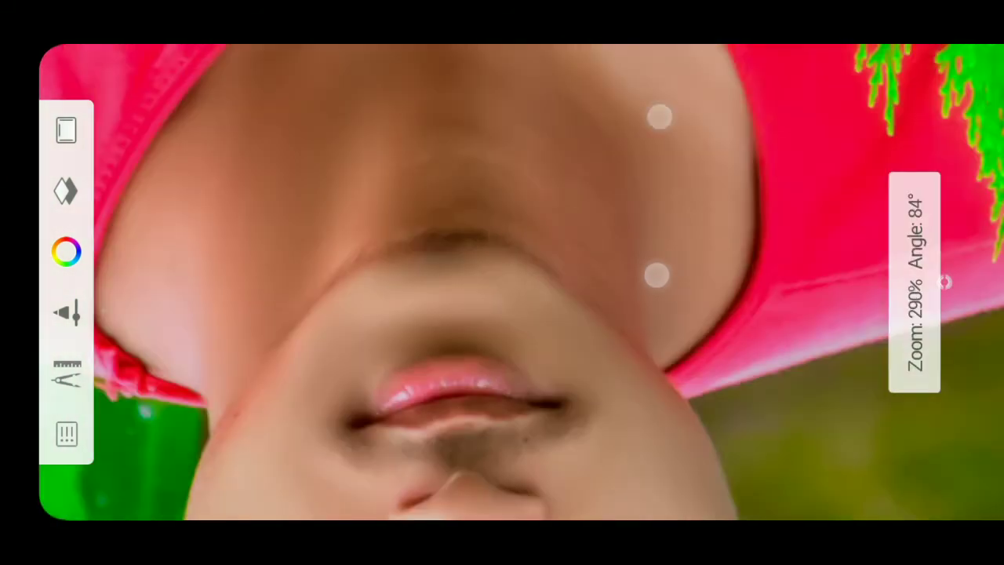
{"action": "mouse_move", "coordinate": [681, 328]}
{"action": "left_mouse_down"}
{"action": "mouse_move", "coordinate": [659, 274]}
{"action": "mouse_move", "coordinate": [604, 349]}
{"action": "mouse_move", "coordinate": [448, 180]}
{"action": "left_mouse_up"}
{"action": "left_click_drag", "start_coordinate": [530, 338], "coordinate": [636, 136]}
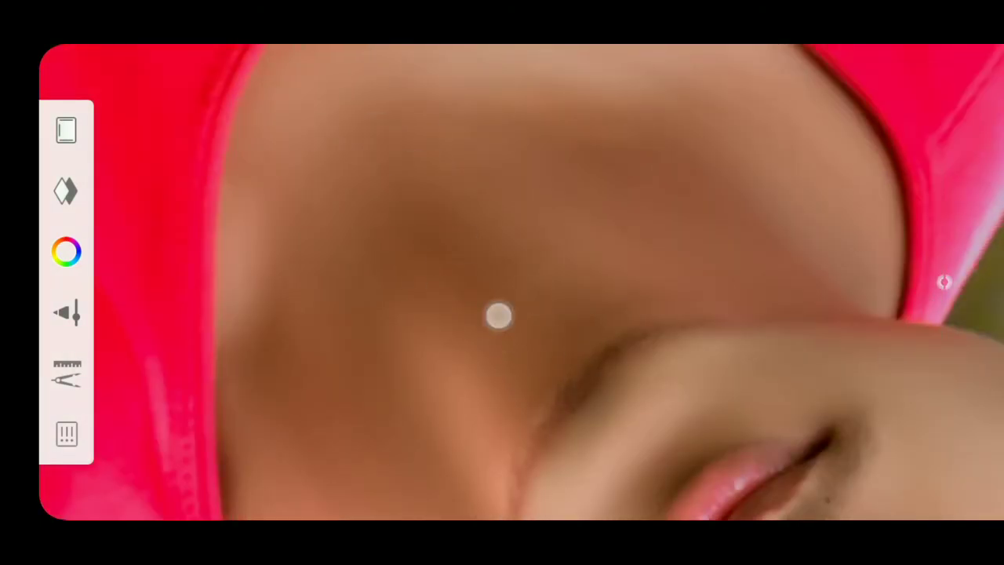
Step: Smooth the throat below the lips and the chin down to the shirt collar
{"action": "mouse_move", "coordinate": [497, 313]}
{"action": "left_mouse_down"}
{"action": "mouse_move", "coordinate": [563, 168]}
{"action": "mouse_move", "coordinate": [589, 284]}
{"action": "left_mouse_up"}
{"action": "left_click_drag", "start_coordinate": [463, 201], "coordinate": [578, 240]}
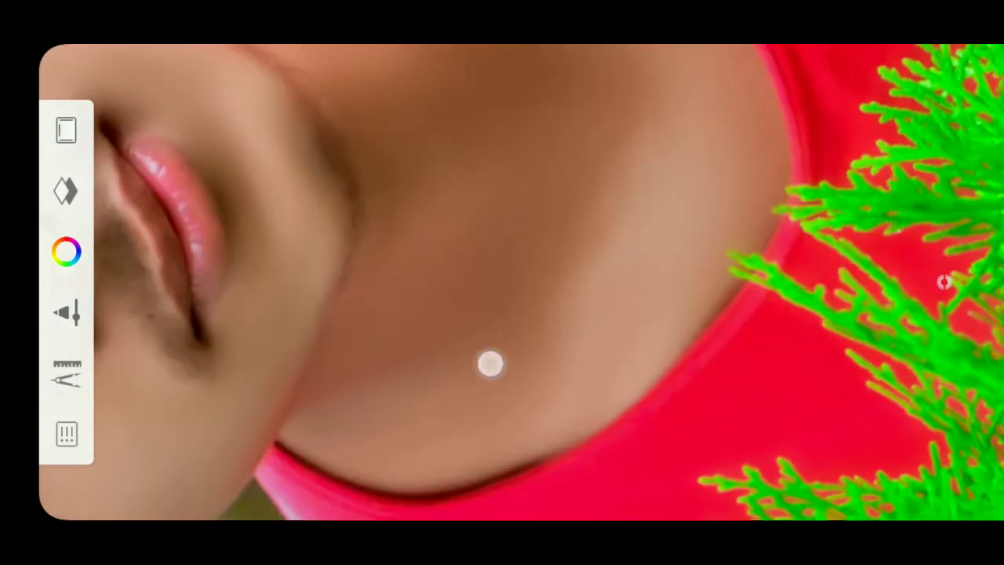
{"action": "mouse_move", "coordinate": [491, 363]}
{"action": "left_mouse_down"}
{"action": "mouse_move", "coordinate": [522, 327]}
{"action": "mouse_move", "coordinate": [518, 202]}
{"action": "left_mouse_up"}
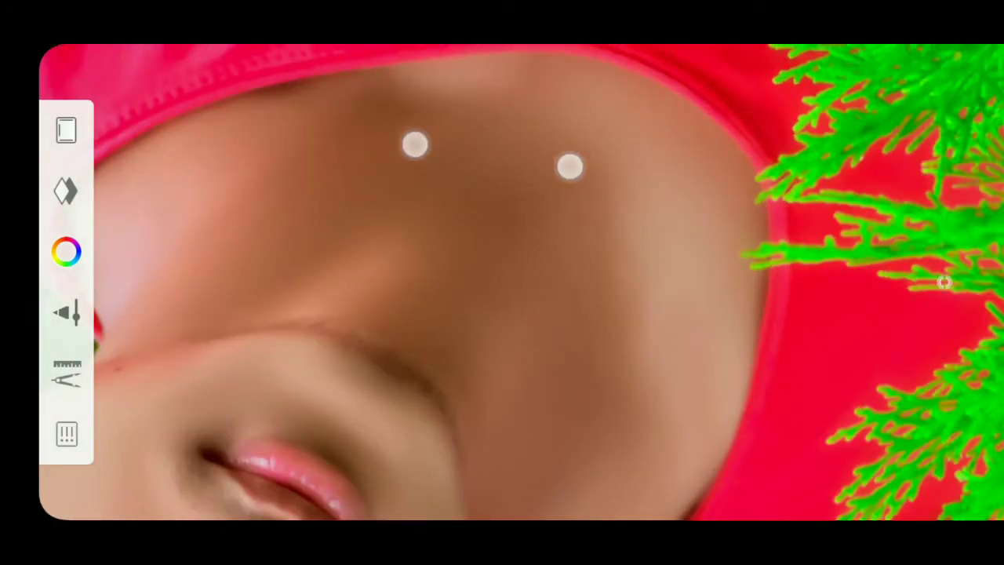
{"action": "mouse_move", "coordinate": [415, 144]}
{"action": "left_mouse_down"}
{"action": "mouse_move", "coordinate": [345, 152]}
{"action": "mouse_move", "coordinate": [237, 207]}
{"action": "left_mouse_up"}
{"action": "left_click_drag", "start_coordinate": [301, 343], "coordinate": [290, 208]}
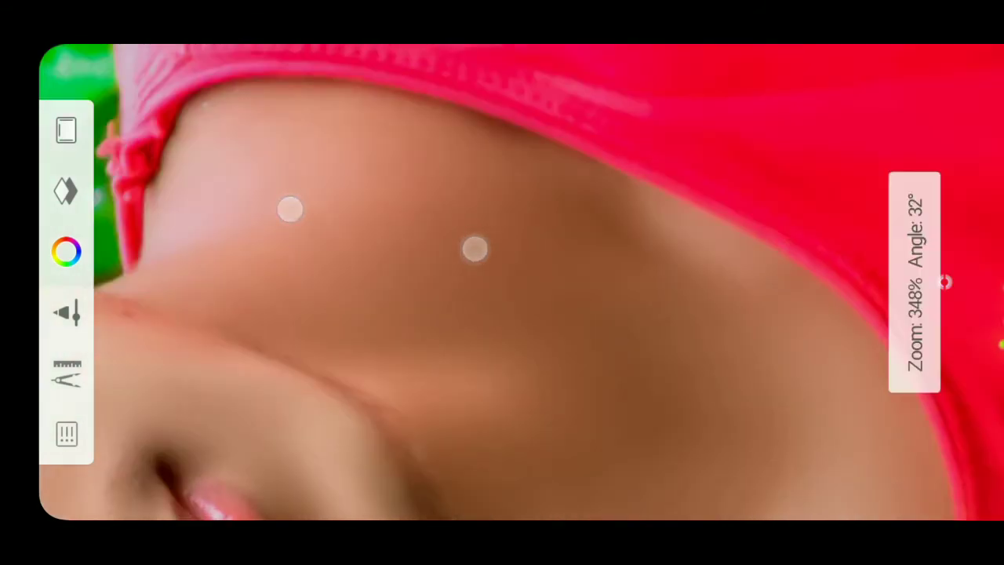
{"action": "left_click_drag", "start_coordinate": [466, 350], "coordinate": [424, 110]}
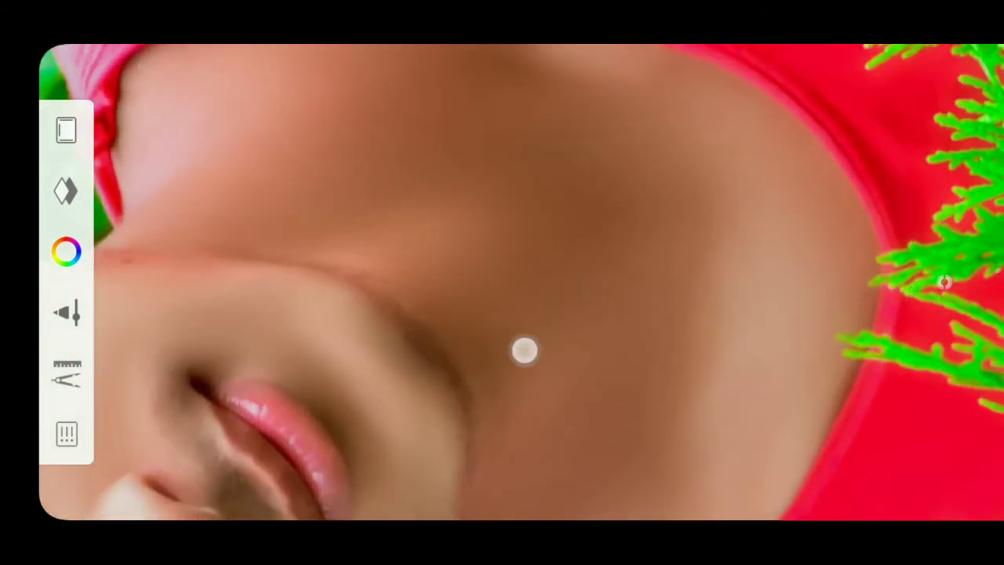
{"action": "left_click_drag", "start_coordinate": [477, 314], "coordinate": [487, 264]}
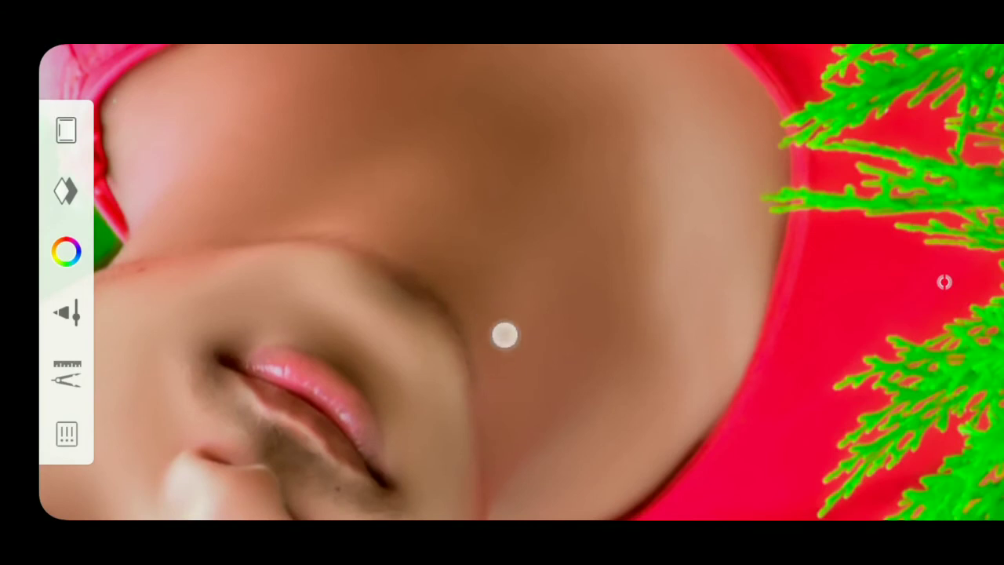
{"action": "left_click_drag", "start_coordinate": [521, 407], "coordinate": [444, 145]}
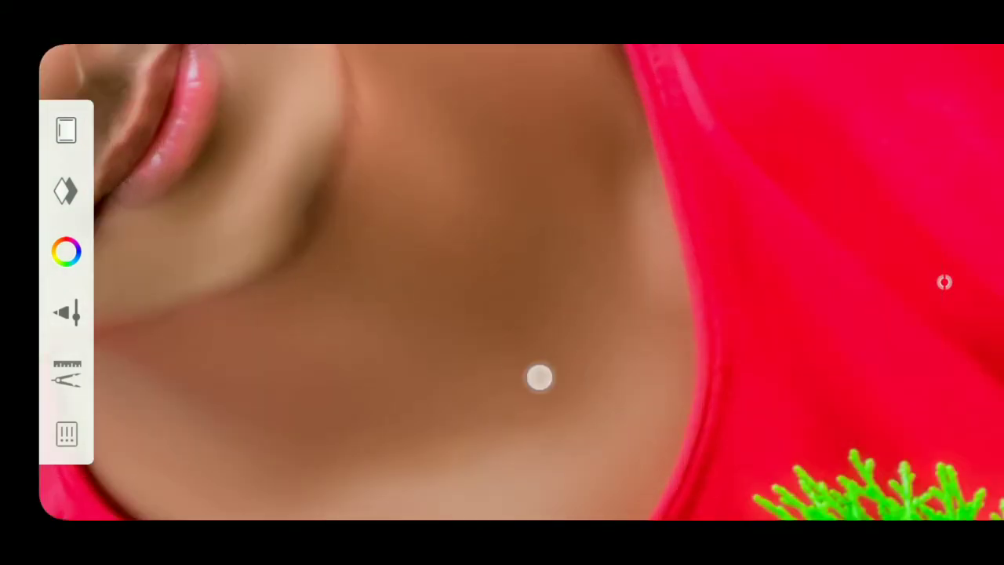
{"action": "left_click_drag", "start_coordinate": [538, 377], "coordinate": [610, 243]}
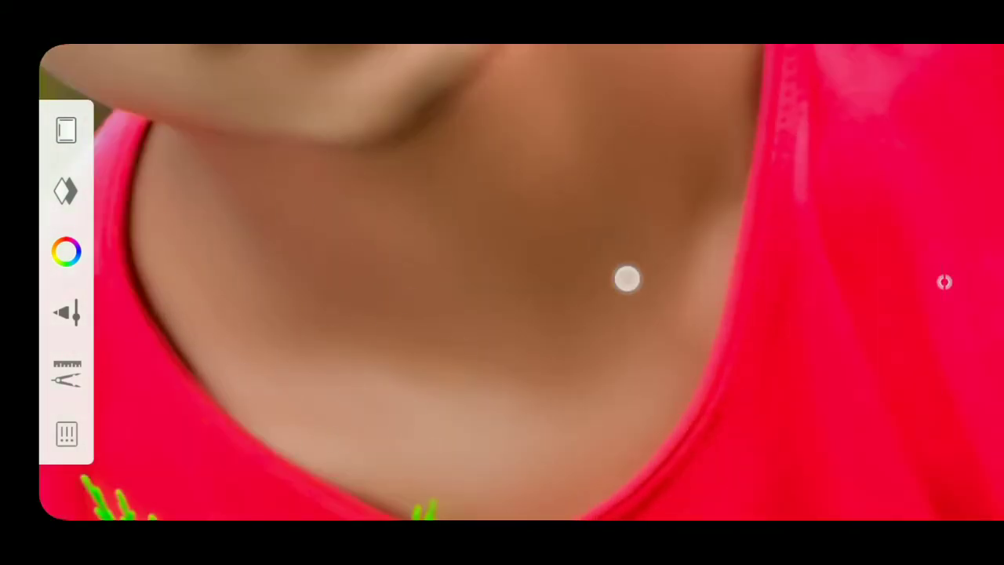
{"action": "left_click_drag", "start_coordinate": [627, 278], "coordinate": [553, 199]}
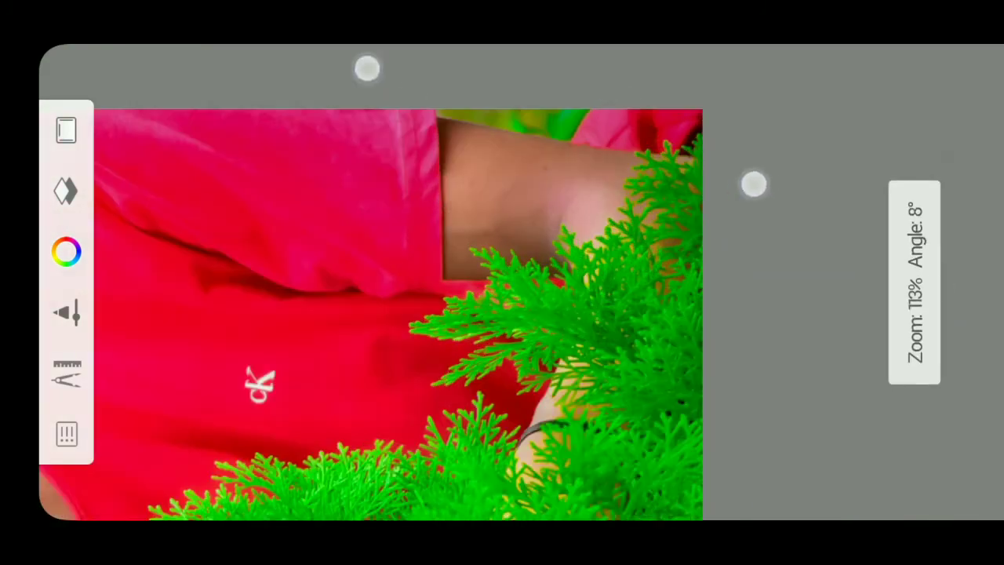
Step: Magnify the upper arm to 620% and smudge its skin beside the sleeve and foliage
{"action": "left_click_drag", "start_coordinate": [365, 68], "coordinate": [519, 117]}
{"action": "left_click_drag", "start_coordinate": [753, 181], "coordinate": [830, 237]}
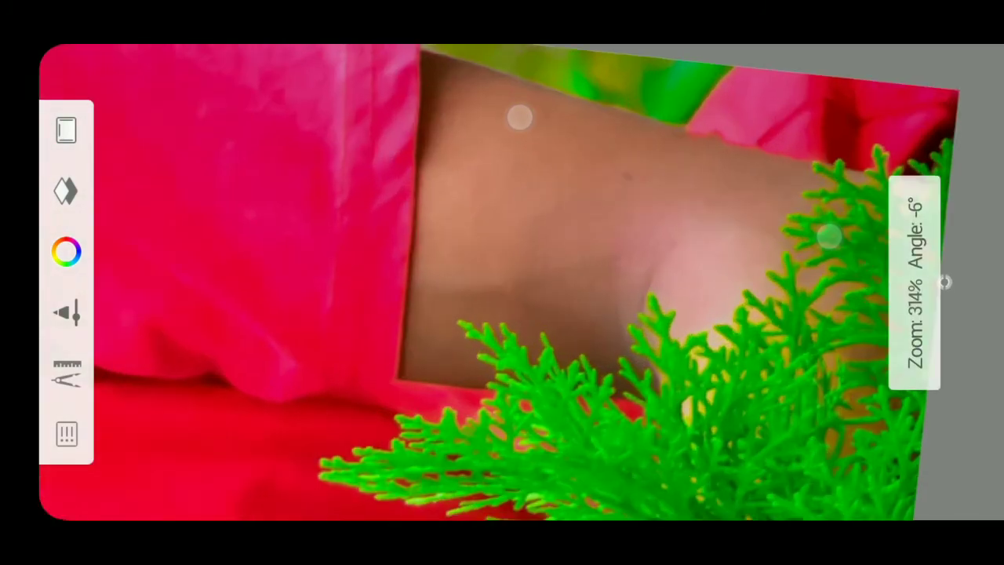
{"action": "left_click_drag", "start_coordinate": [512, 153], "coordinate": [583, 261]}
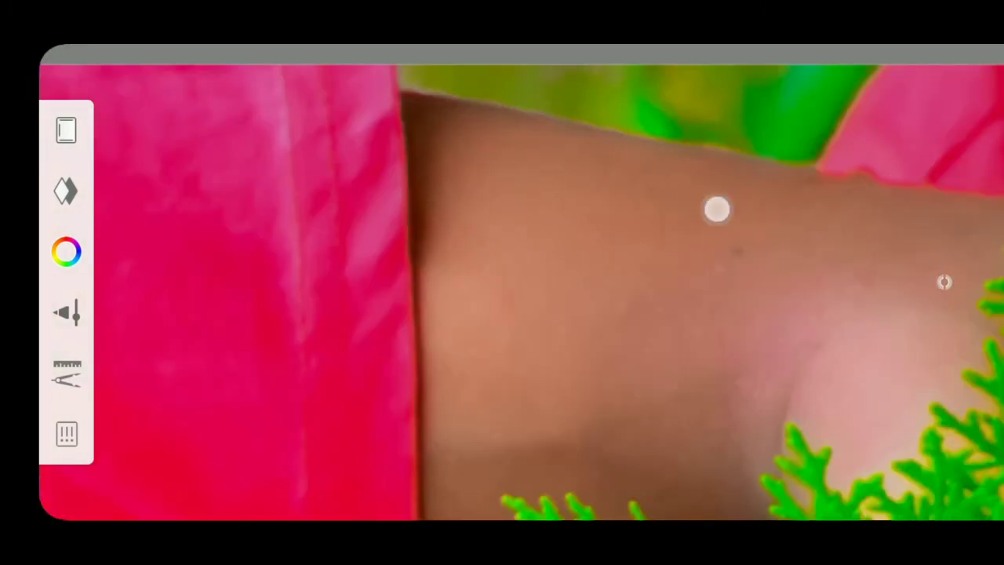
{"action": "mouse_move", "coordinate": [401, 163]}
{"action": "left_mouse_down"}
{"action": "mouse_move", "coordinate": [604, 351]}
{"action": "mouse_move", "coordinate": [495, 298]}
{"action": "left_mouse_up"}
{"action": "mouse_move", "coordinate": [573, 217]}
{"action": "left_mouse_down"}
{"action": "mouse_move", "coordinate": [588, 254]}
{"action": "mouse_move", "coordinate": [702, 291]}
{"action": "left_mouse_up"}
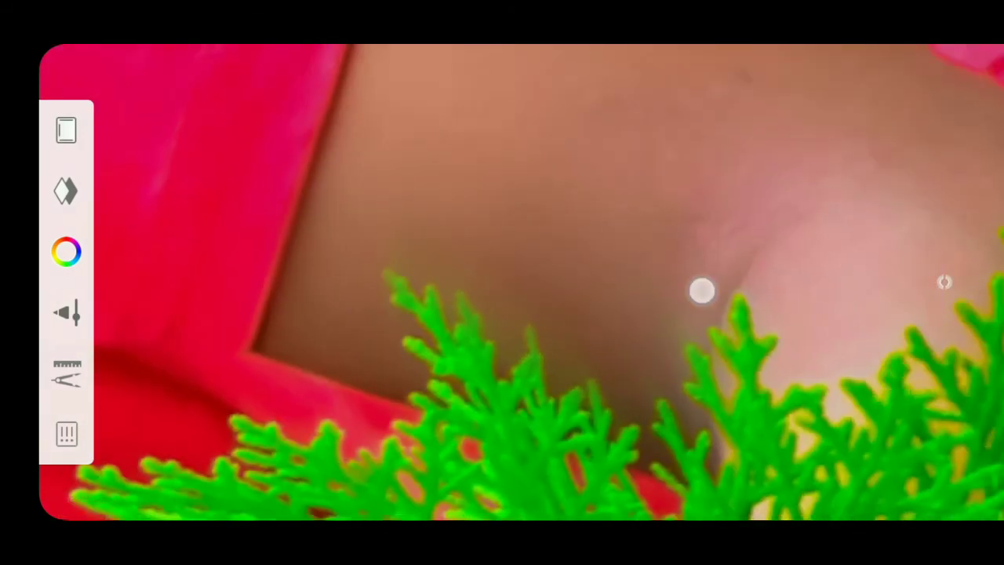
{"action": "left_click_drag", "start_coordinate": [698, 227], "coordinate": [554, 162]}
{"action": "left_click_drag", "start_coordinate": [581, 316], "coordinate": [499, 97]}
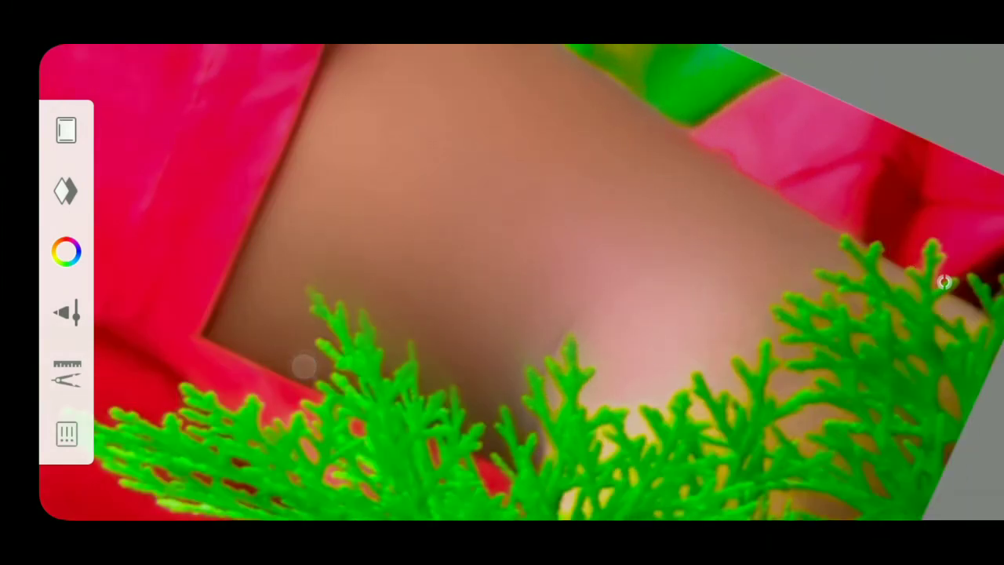
{"action": "mouse_move", "coordinate": [304, 365]}
{"action": "left_mouse_down"}
{"action": "mouse_move", "coordinate": [478, 161]}
{"action": "mouse_move", "coordinate": [491, 214]}
{"action": "mouse_move", "coordinate": [515, 152]}
{"action": "mouse_move", "coordinate": [671, 289]}
{"action": "mouse_move", "coordinate": [510, 159]}
{"action": "mouse_move", "coordinate": [540, 244]}
{"action": "mouse_move", "coordinate": [415, 152]}
{"action": "mouse_move", "coordinate": [306, 243]}
{"action": "mouse_move", "coordinate": [570, 167]}
{"action": "mouse_move", "coordinate": [758, 212]}
{"action": "mouse_move", "coordinate": [585, 228]}
{"action": "left_mouse_up"}
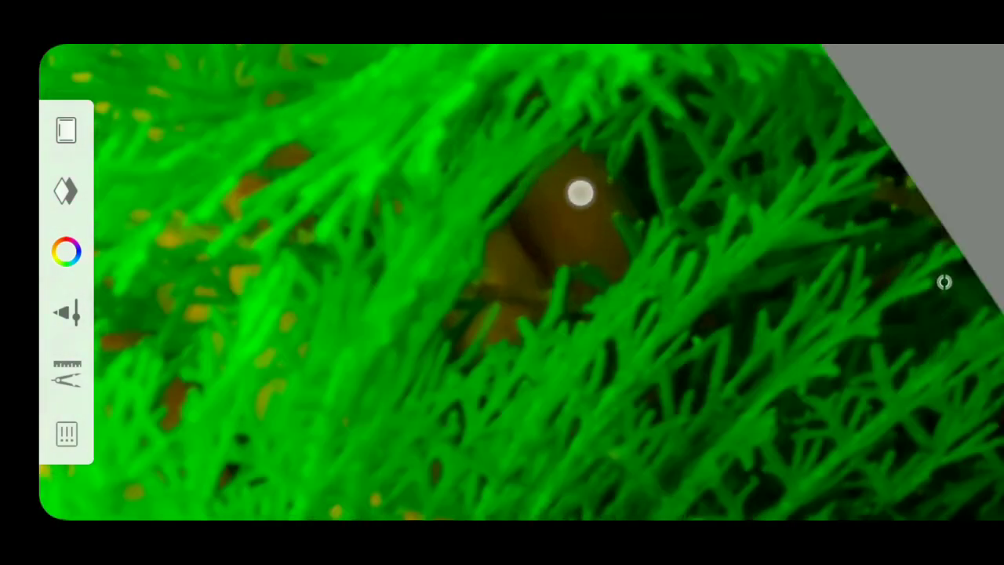
Step: Check the brush size and smudge the fingers holding the foliage
{"action": "mouse_move", "coordinate": [533, 293]}
{"action": "left_mouse_down"}
{"action": "mouse_move", "coordinate": [533, 101]}
{"action": "mouse_move", "coordinate": [394, 58]}
{"action": "left_mouse_up"}
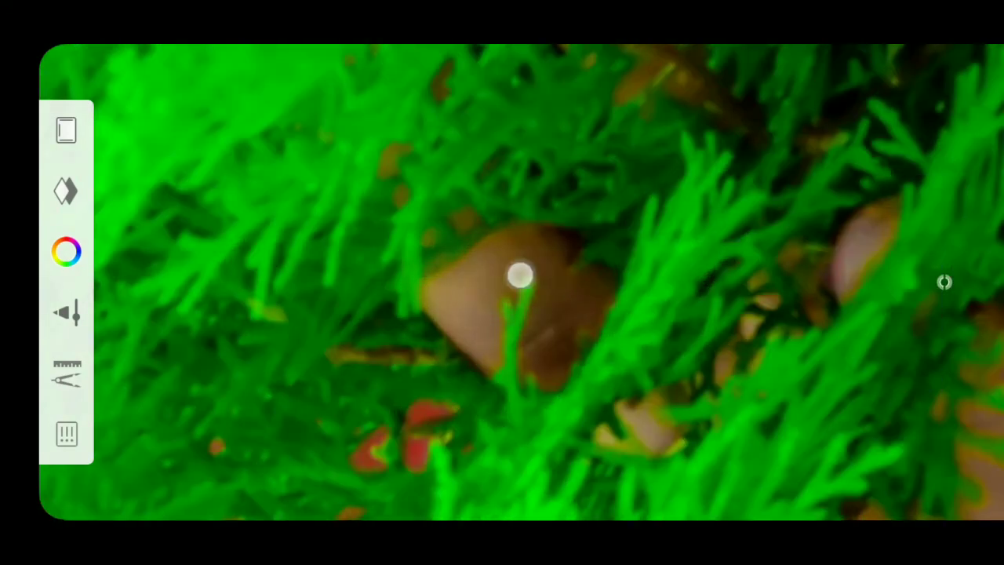
{"action": "mouse_move", "coordinate": [479, 326]}
{"action": "left_mouse_down"}
{"action": "mouse_move", "coordinate": [426, 117]}
{"action": "mouse_move", "coordinate": [695, 128]}
{"action": "mouse_move", "coordinate": [467, 118]}
{"action": "mouse_move", "coordinate": [561, 148]}
{"action": "mouse_move", "coordinate": [500, 114]}
{"action": "left_mouse_up"}
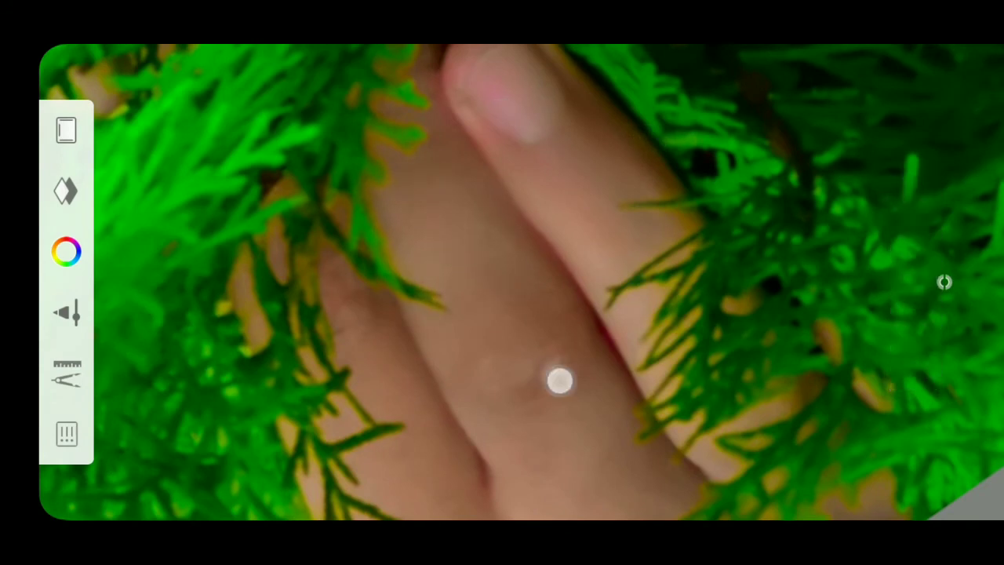
{"action": "left_click_drag", "start_coordinate": [557, 382], "coordinate": [451, 128]}
{"action": "left_click", "coordinate": [495, 352]}
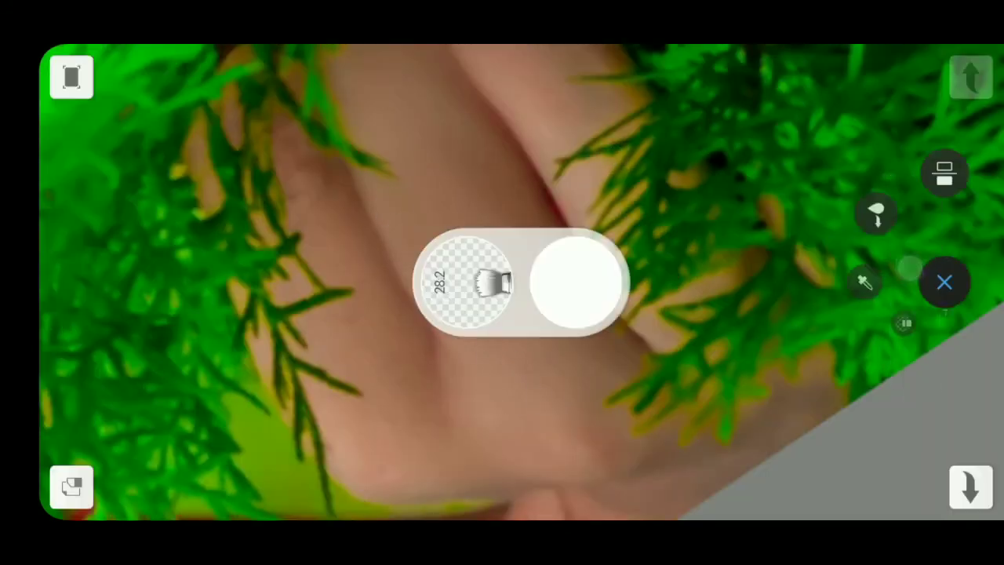
{"action": "left_click_drag", "start_coordinate": [508, 352], "coordinate": [461, 302]}
{"action": "left_click_drag", "start_coordinate": [462, 350], "coordinate": [382, 297]}
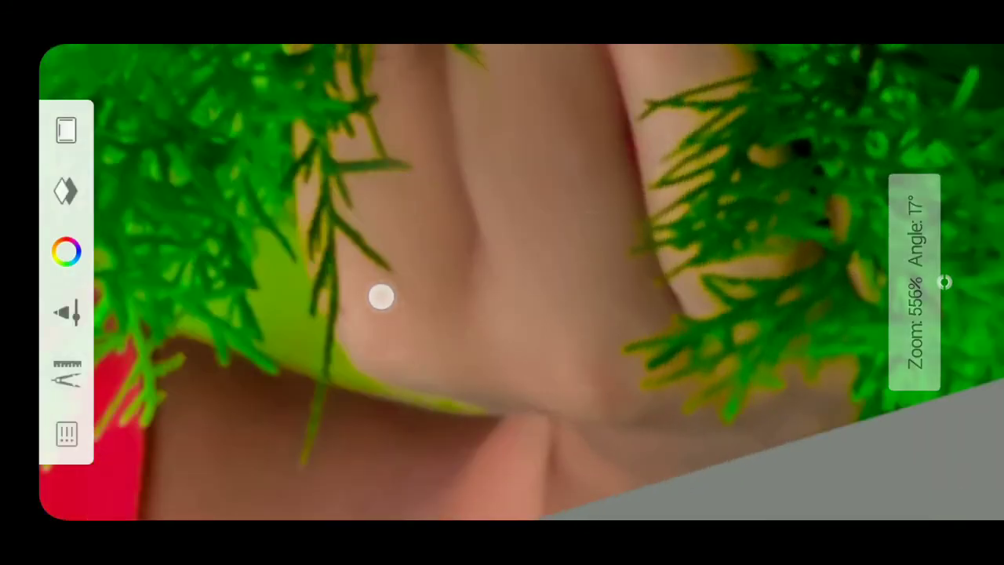
{"action": "left_click_drag", "start_coordinate": [481, 299], "coordinate": [438, 272]}
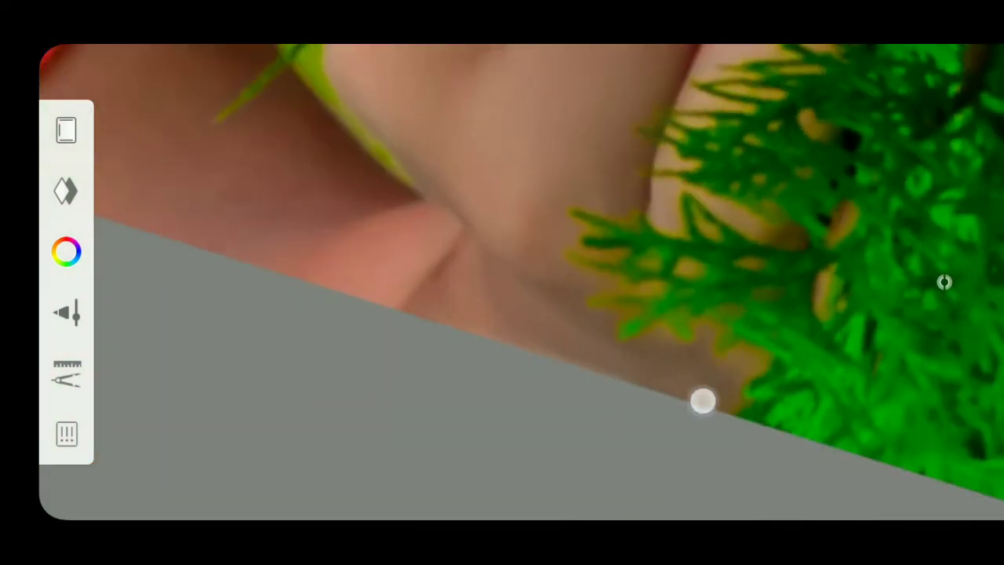
Step: Enlarge the brush, blend the knuckle crease and wrist, and zoom out to the whole photo
{"action": "left_click_drag", "start_coordinate": [502, 303], "coordinate": [545, 240]}
{"action": "left_click_drag", "start_coordinate": [439, 202], "coordinate": [506, 264]}
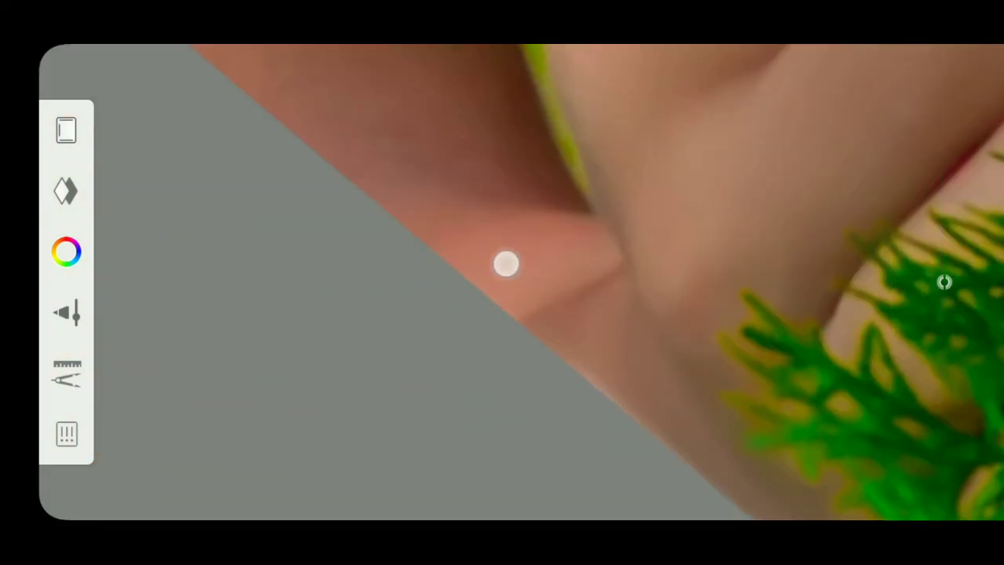
{"action": "left_click_drag", "start_coordinate": [515, 346], "coordinate": [497, 161]}
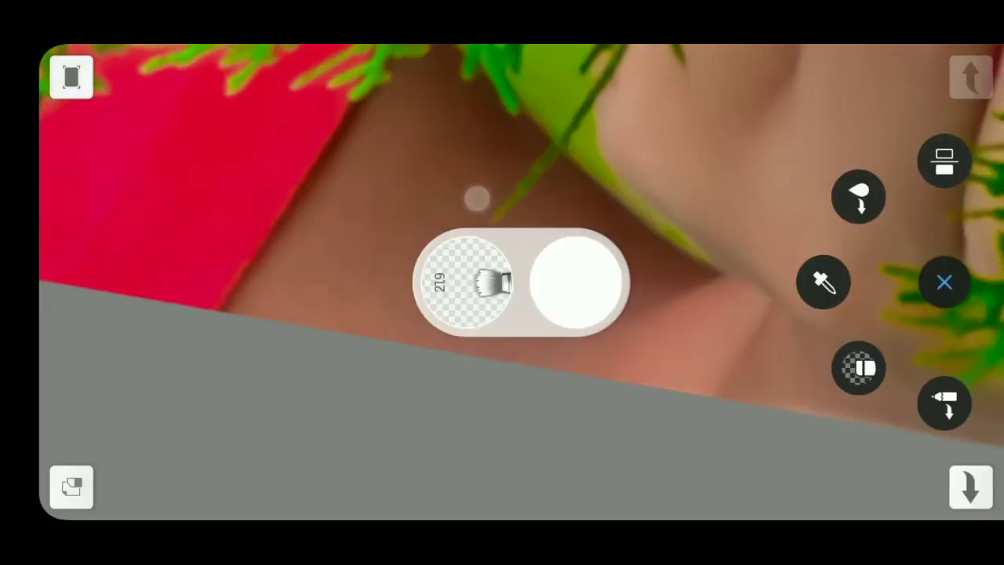
{"action": "left_click", "coordinate": [456, 198]}
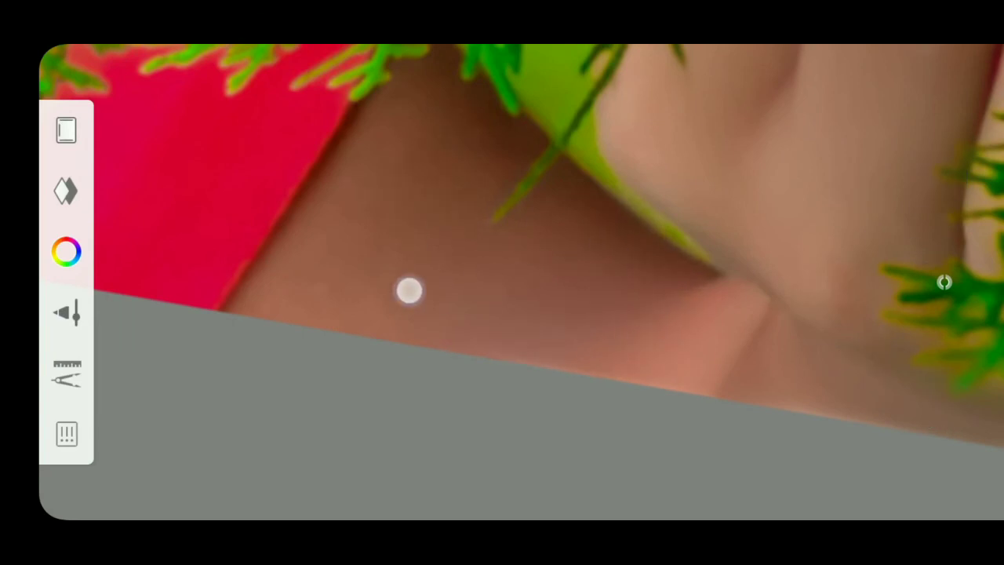
{"action": "mouse_move", "coordinate": [409, 291]}
{"action": "left_mouse_down"}
{"action": "mouse_move", "coordinate": [545, 266]}
{"action": "mouse_move", "coordinate": [494, 171]}
{"action": "left_mouse_up"}
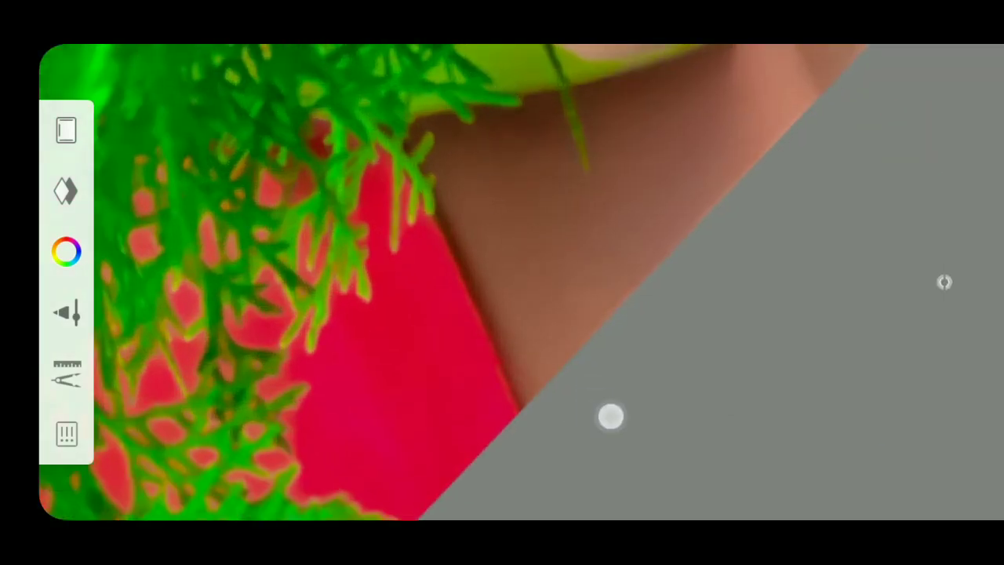
{"action": "left_click_drag", "start_coordinate": [589, 272], "coordinate": [505, 246]}
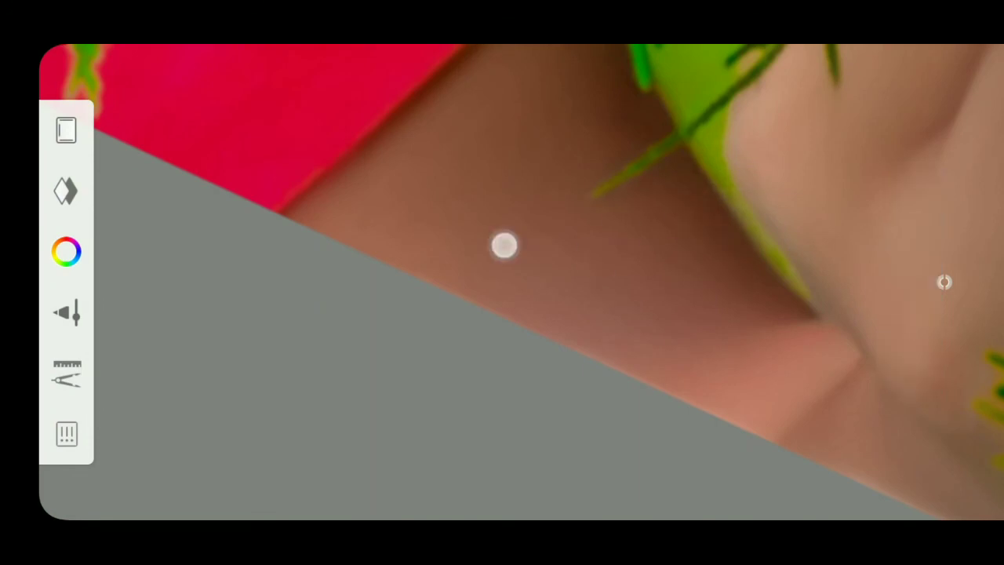
{"action": "left_click_drag", "start_coordinate": [666, 379], "coordinate": [615, 374]}
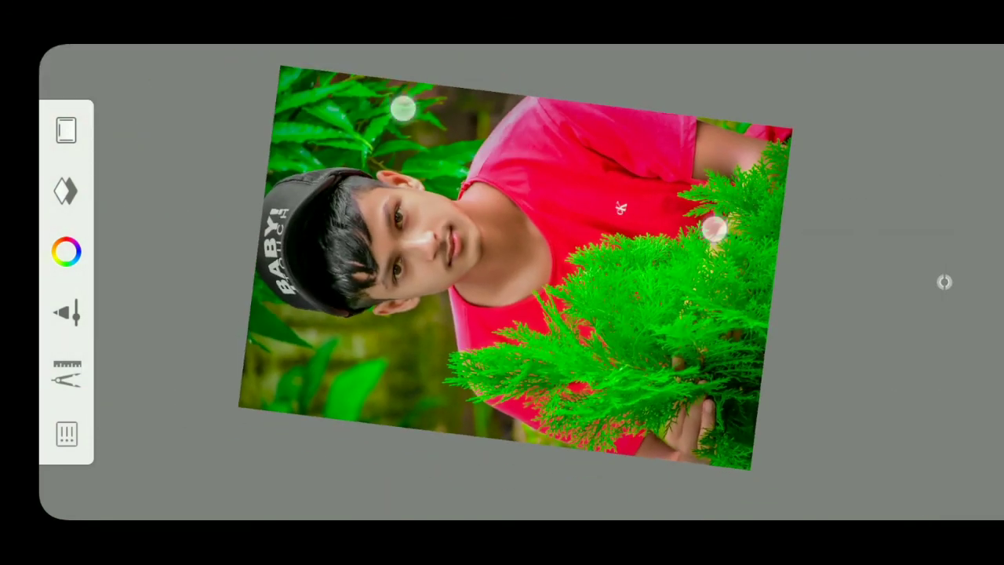
Step: Save the retouched portrait to the device via Share > Save to device
{"action": "left_click_drag", "start_coordinate": [714, 228], "coordinate": [731, 225]}
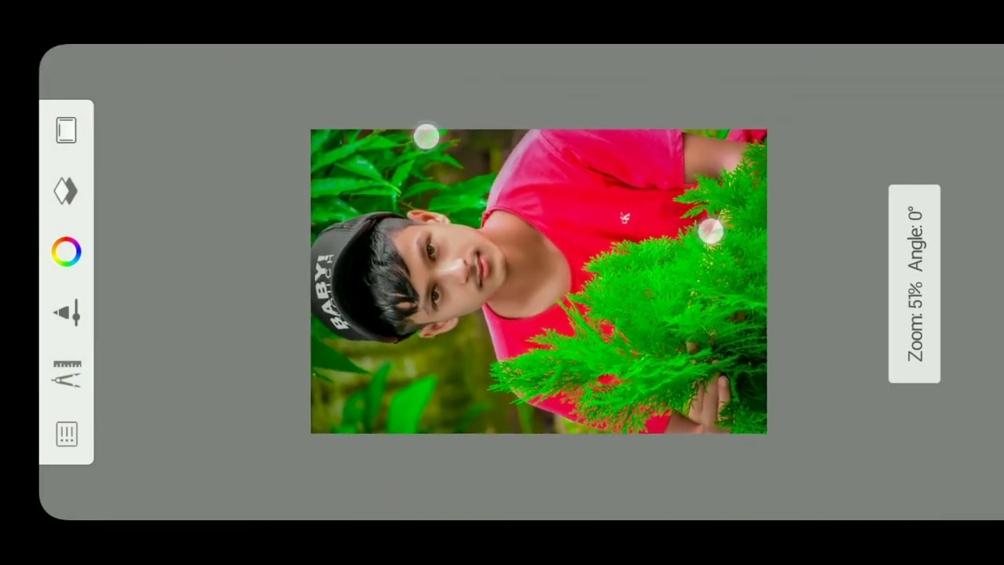
{"action": "left_click", "coordinate": [944, 282]}
{"action": "left_click", "coordinate": [582, 351]}
{"action": "left_click", "coordinate": [517, 314]}
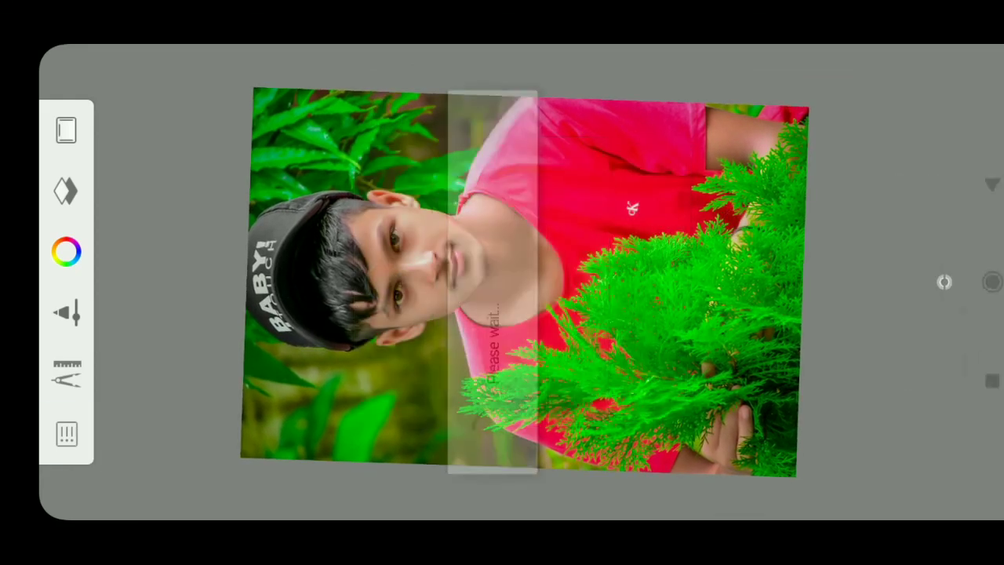